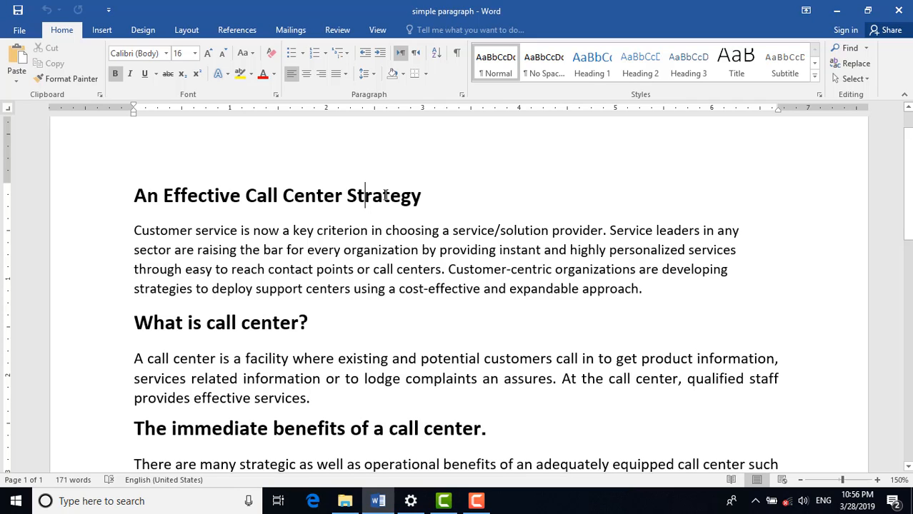
Shade the heading "An Effective Call Center Strategy" light blue
triple_click(305, 196)
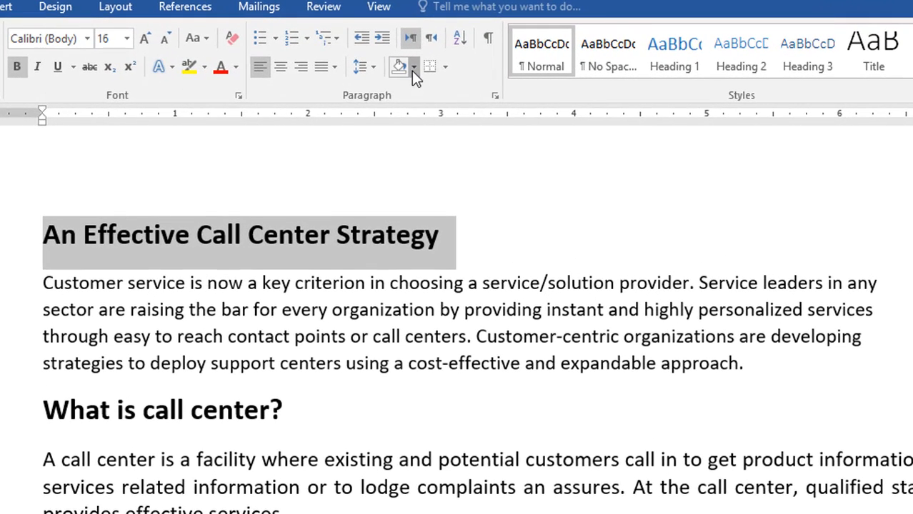
click(413, 67)
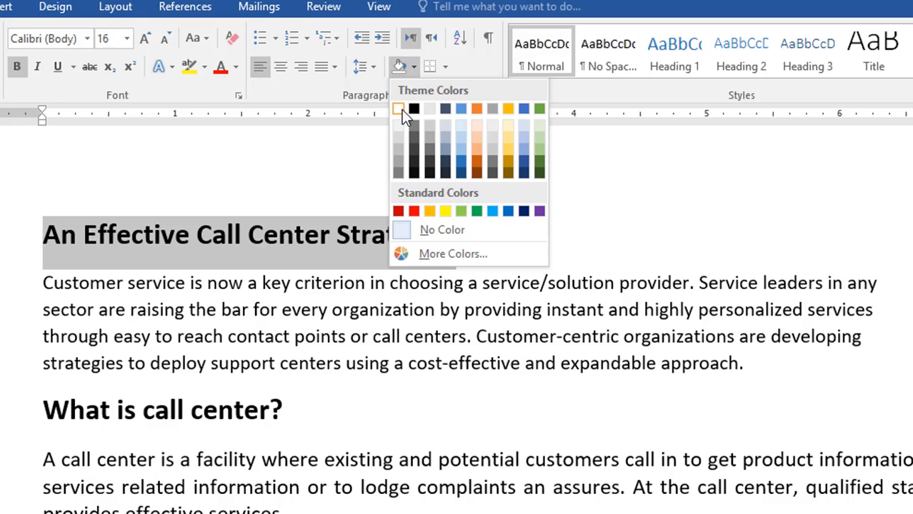
click(460, 152)
click(508, 236)
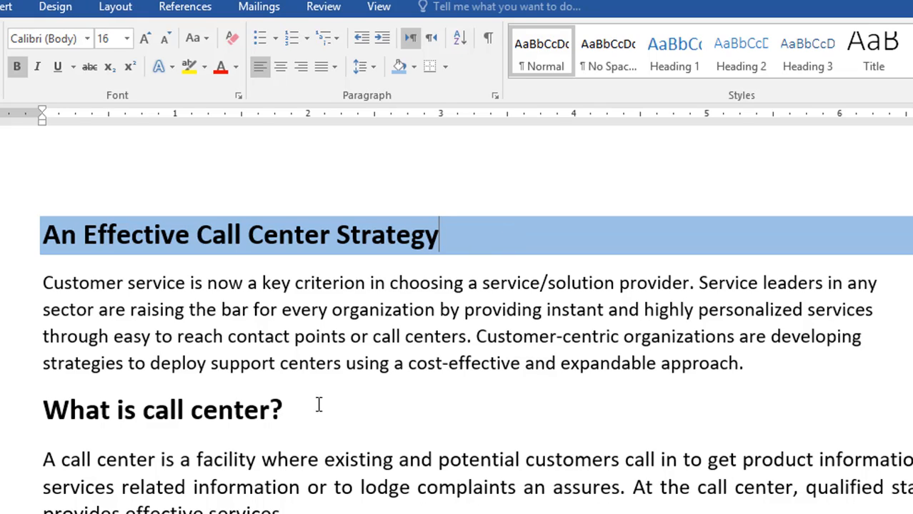
Shade the heading "What is call center?" light orange and the heading "The immediate benefits of a call center." dark green
click(285, 410)
click(414, 66)
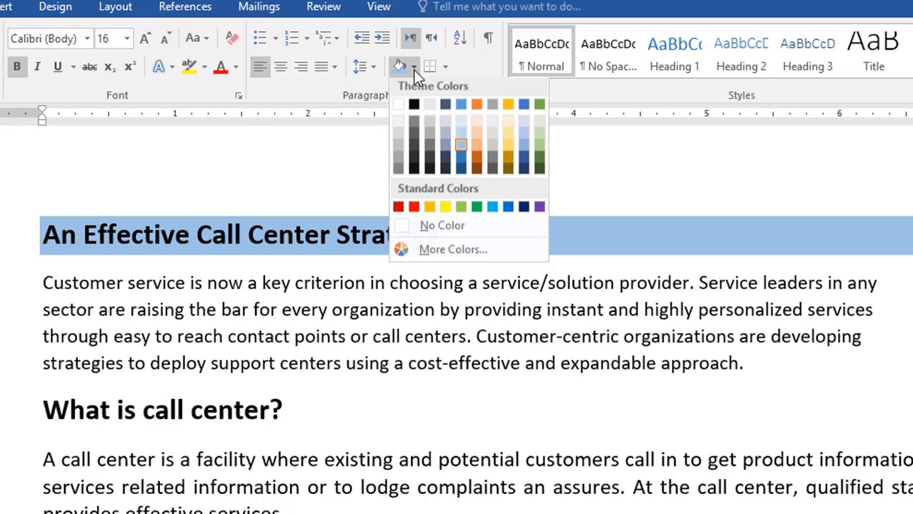
click(478, 149)
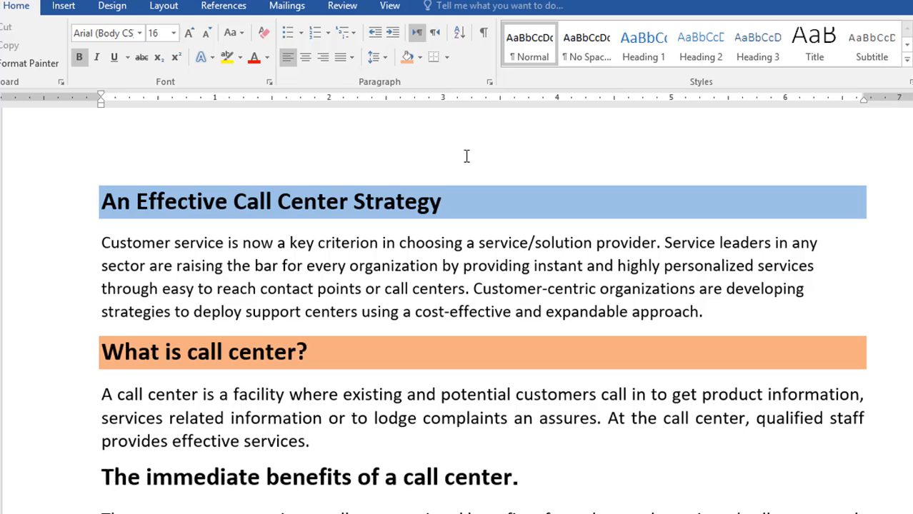
click(422, 60)
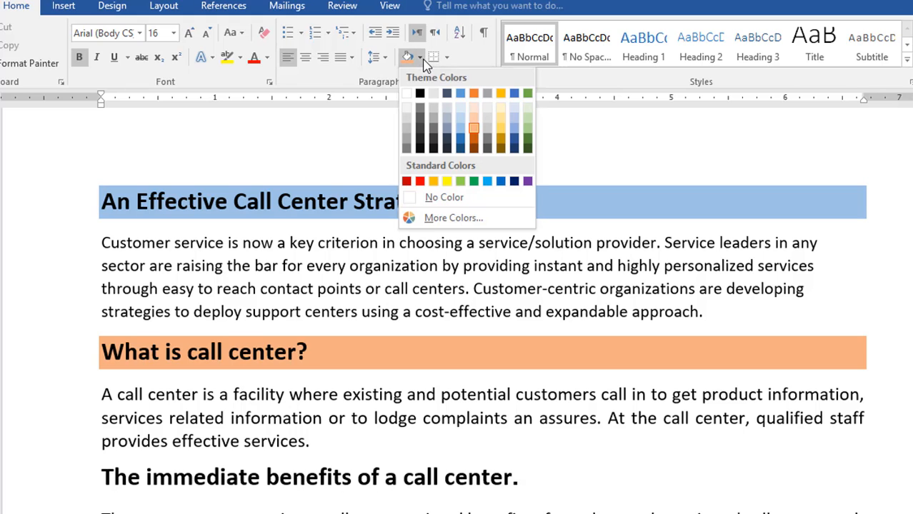
click(527, 140)
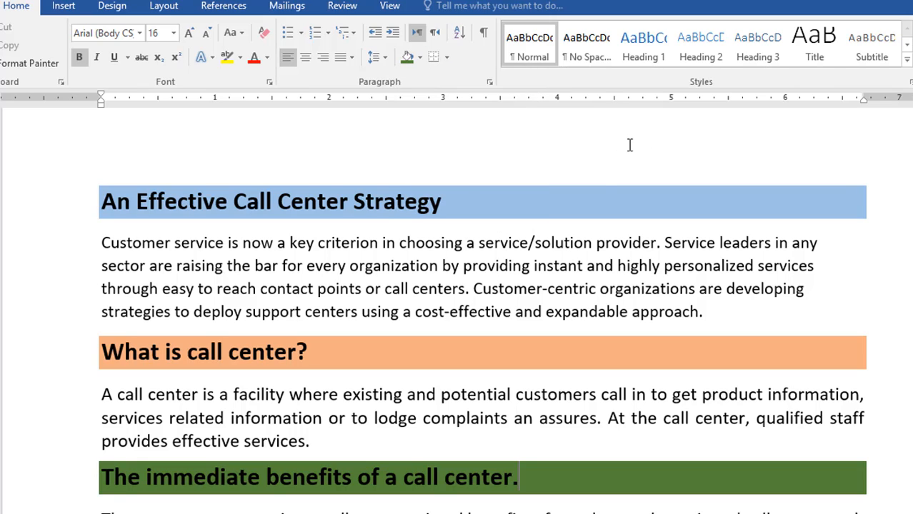
Set the font color of the heading "An Effective Call Center Strategy" to dark blue
click(488, 206)
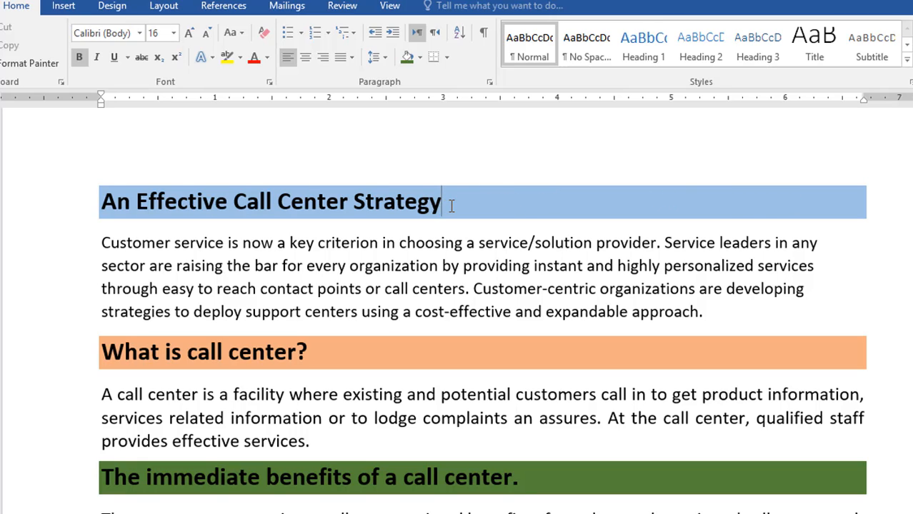
drag(471, 201, 101, 202)
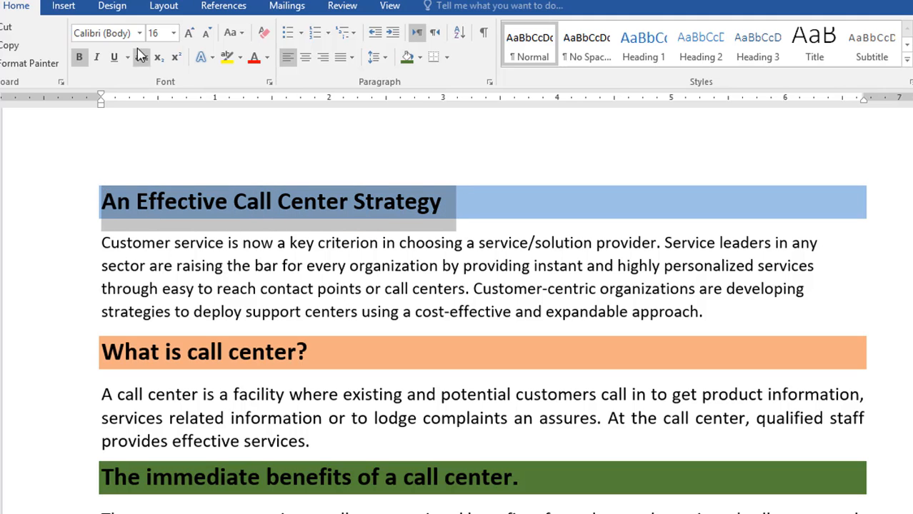
click(267, 58)
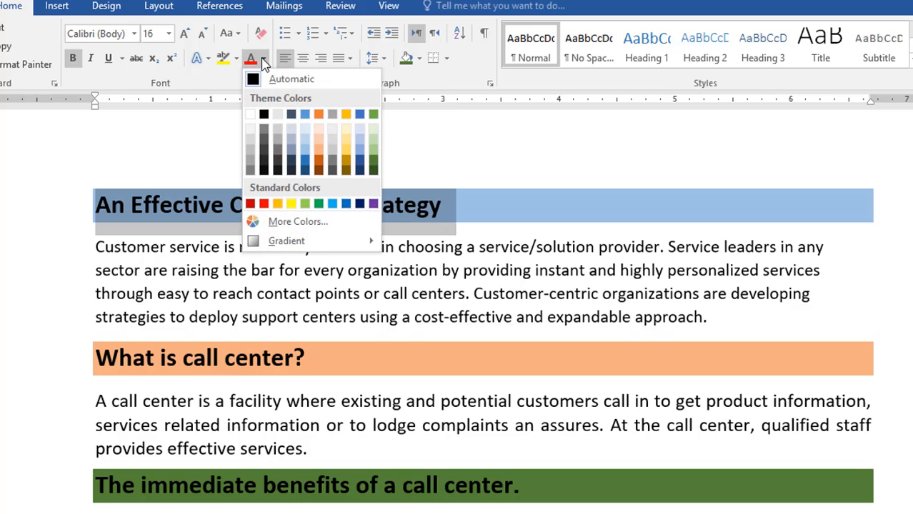
click(307, 172)
click(490, 208)
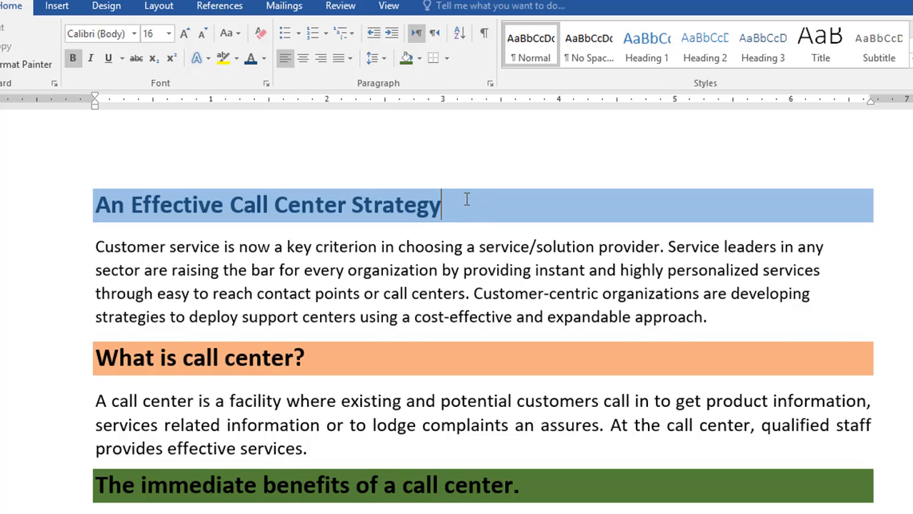
Set the font color of the heading "What is call center?" to dark orange-brown
drag(306, 357, 118, 365)
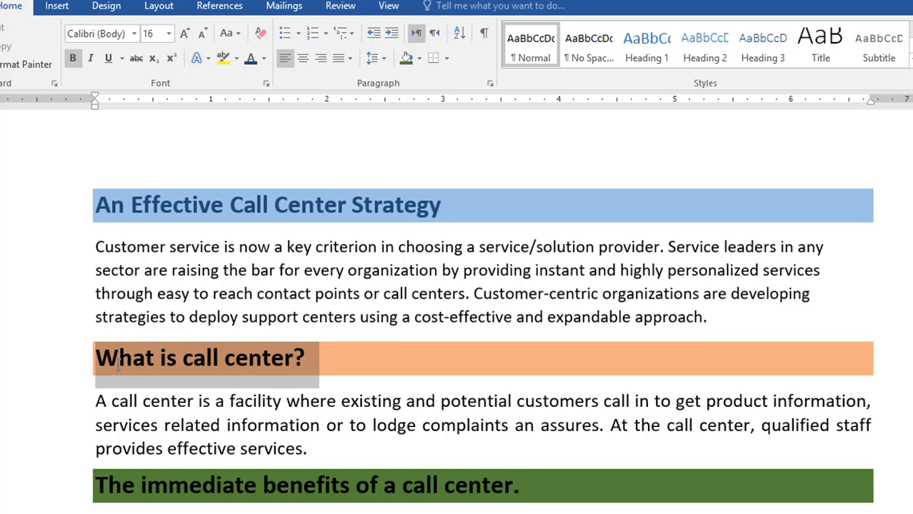
click(264, 59)
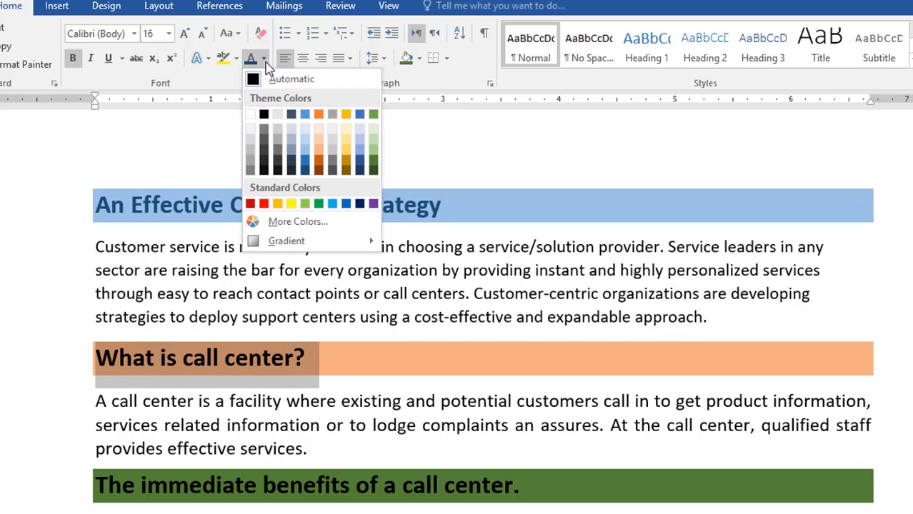
click(319, 172)
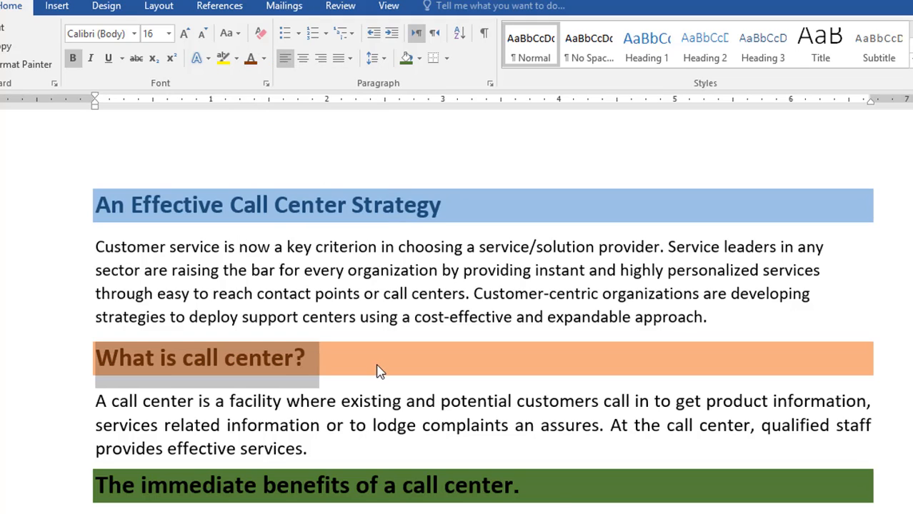
click(556, 493)
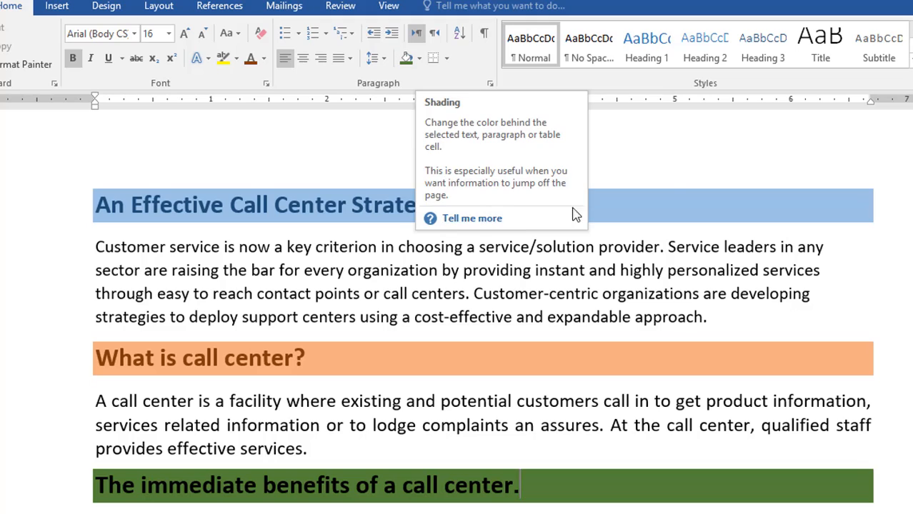
Remove the shading from all three headings by setting it to No Color
click(669, 203)
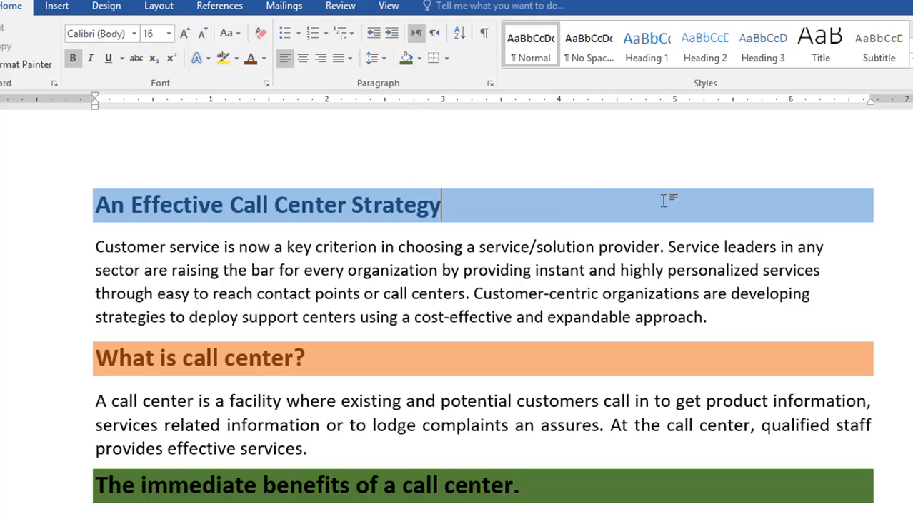
click(405, 58)
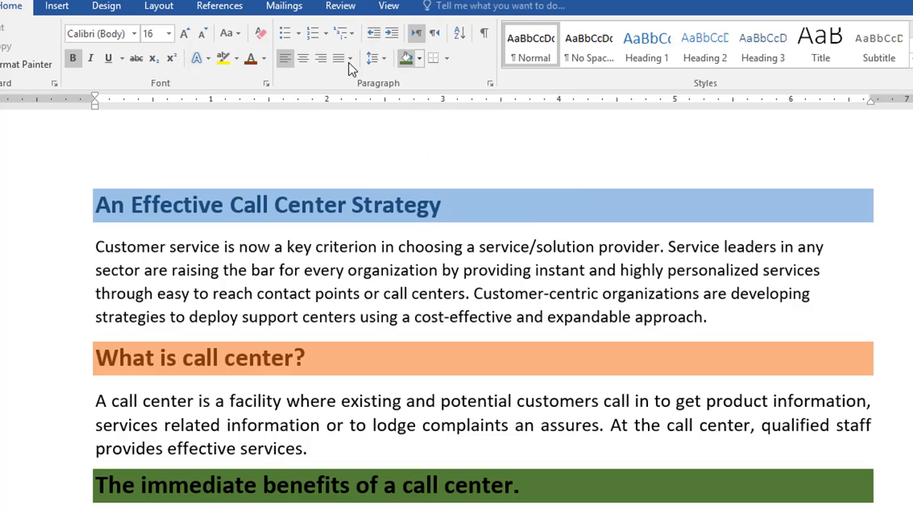
click(420, 58)
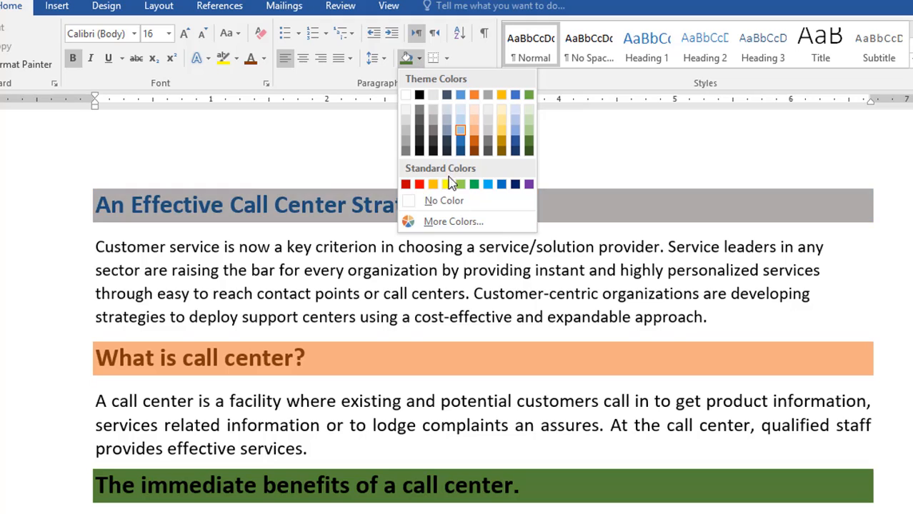
click(446, 206)
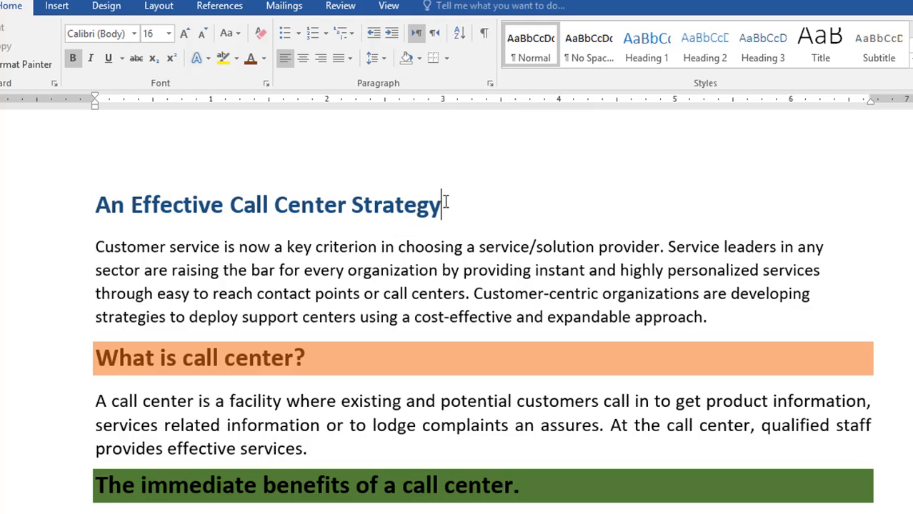
click(416, 360)
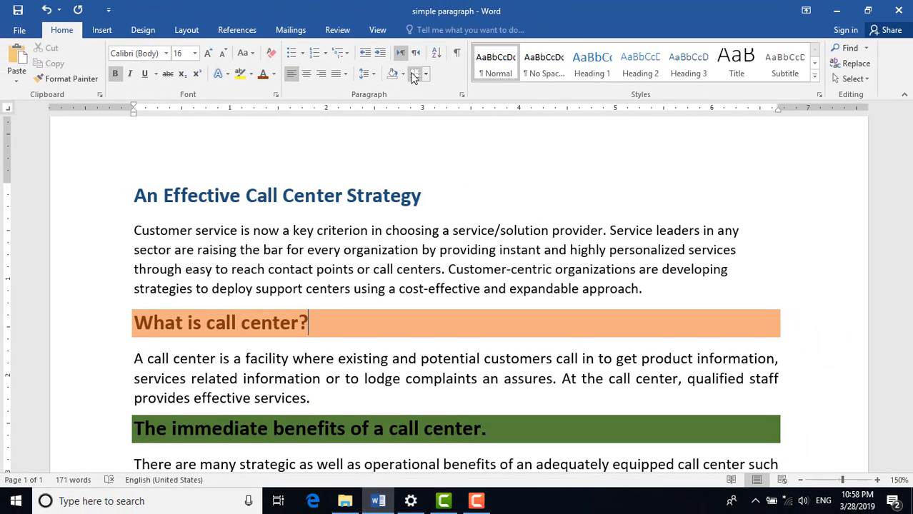
click(403, 74)
click(395, 74)
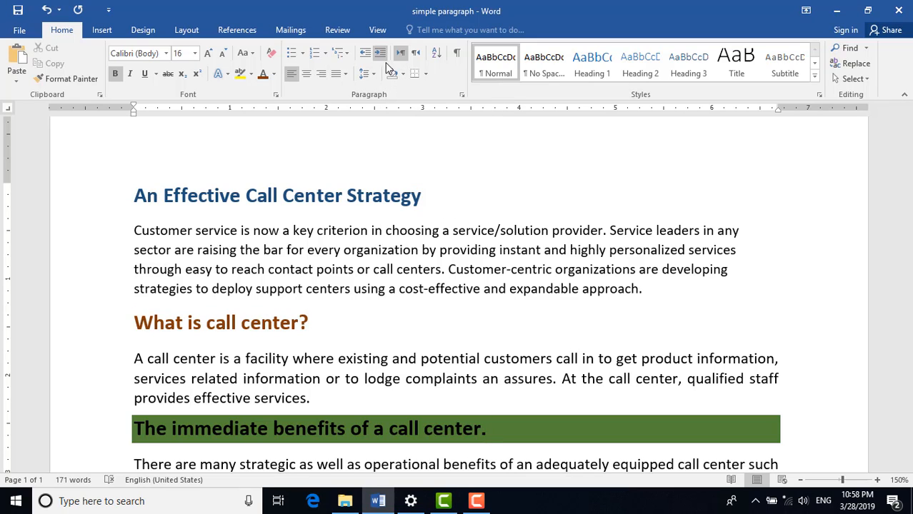
click(391, 76)
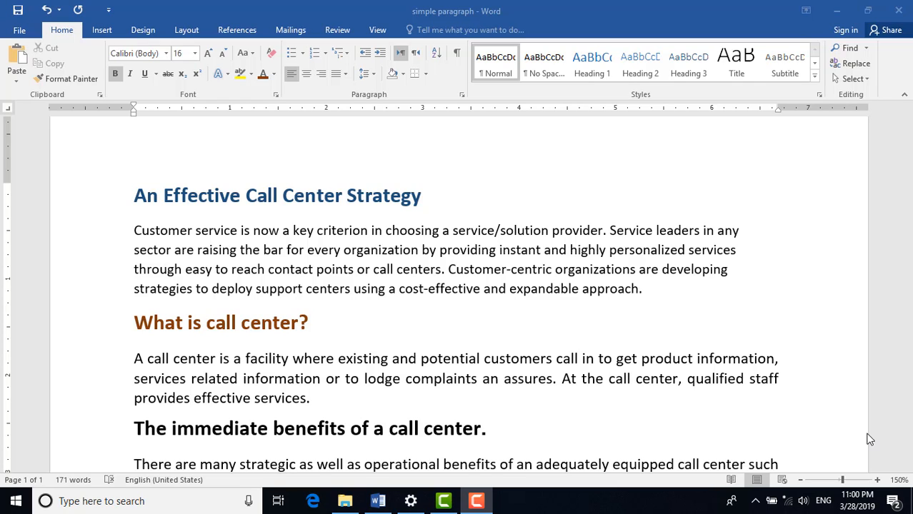
Add a bottom border and a top border to the first body paragraph, beginning "Customer service is now a key criterion"
click(310, 260)
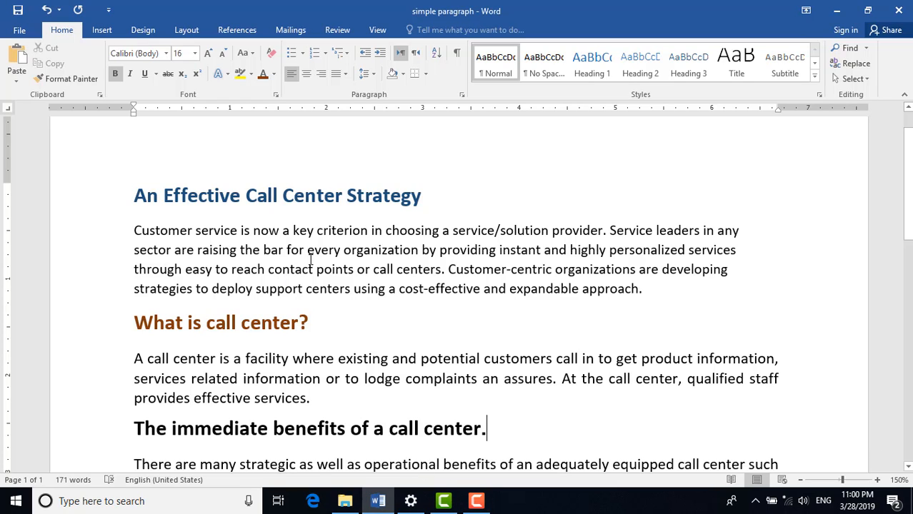
triple_click(348, 250)
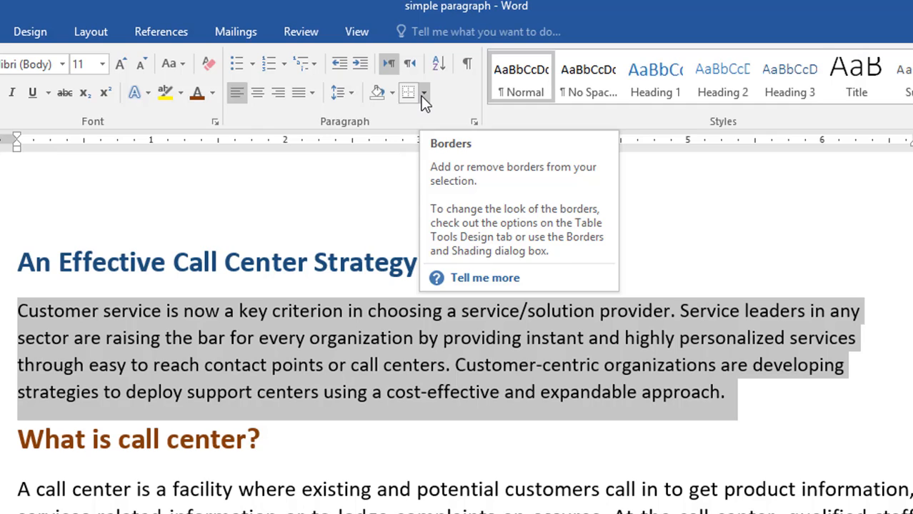
click(423, 95)
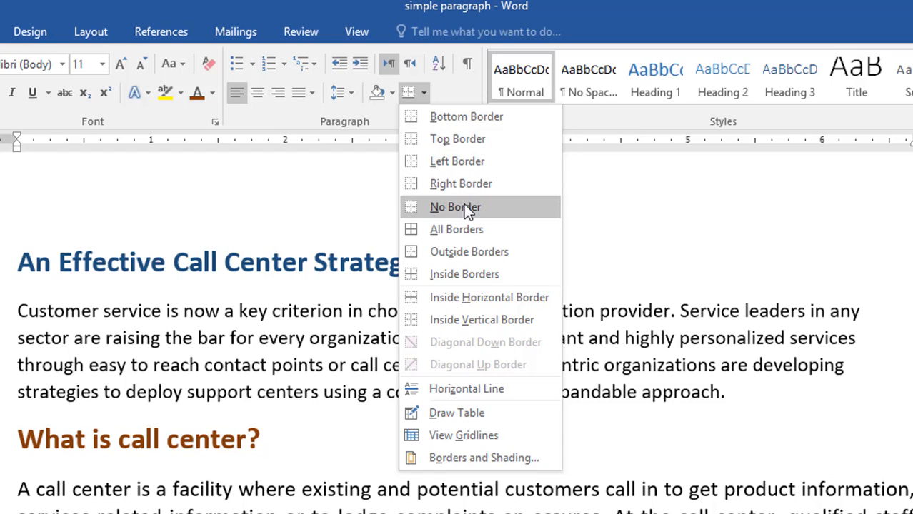
click(455, 120)
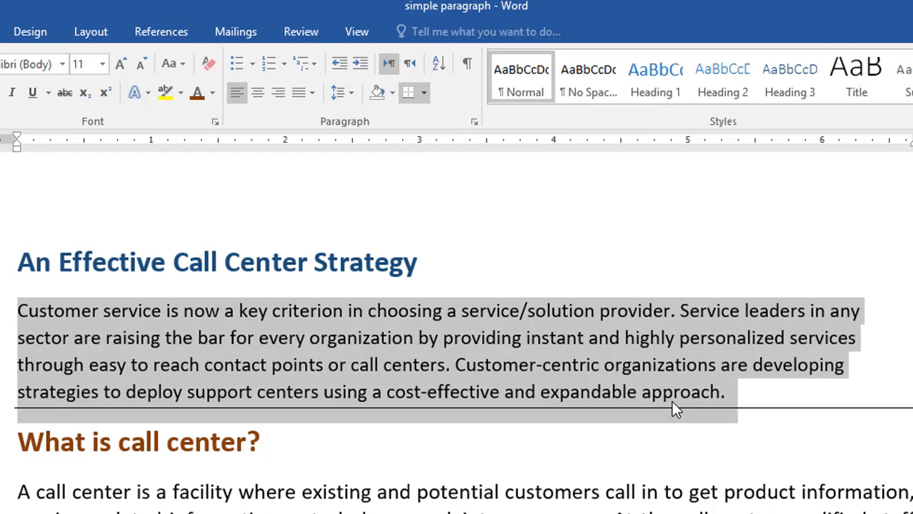
click(424, 96)
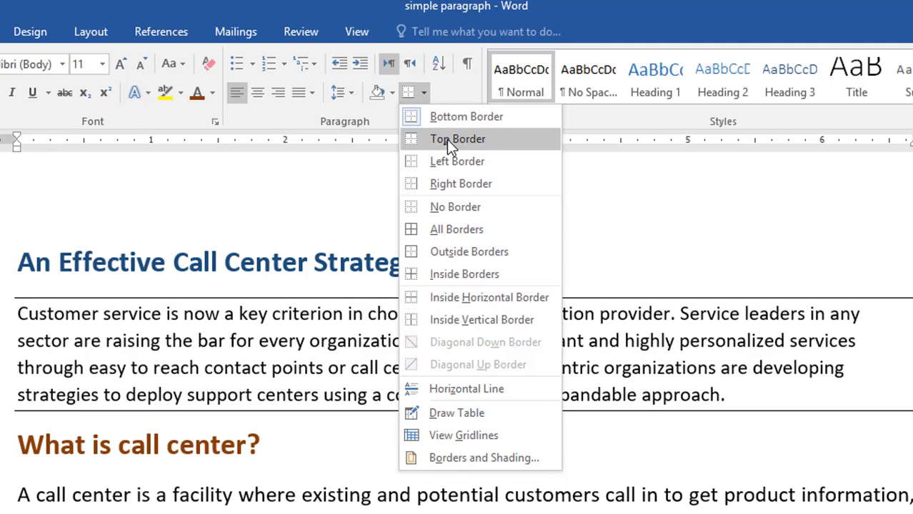
click(447, 137)
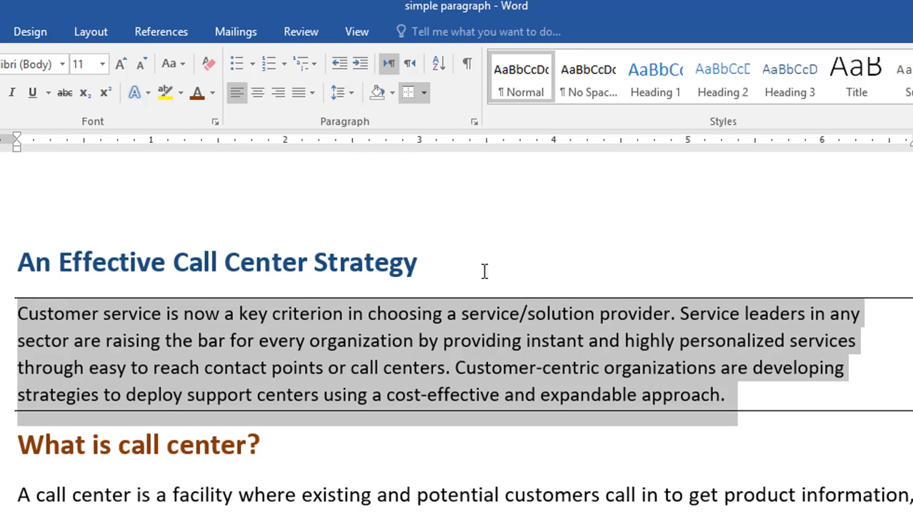
Clear the first body paragraph's borders with No Border and apply All Borders to it
click(425, 94)
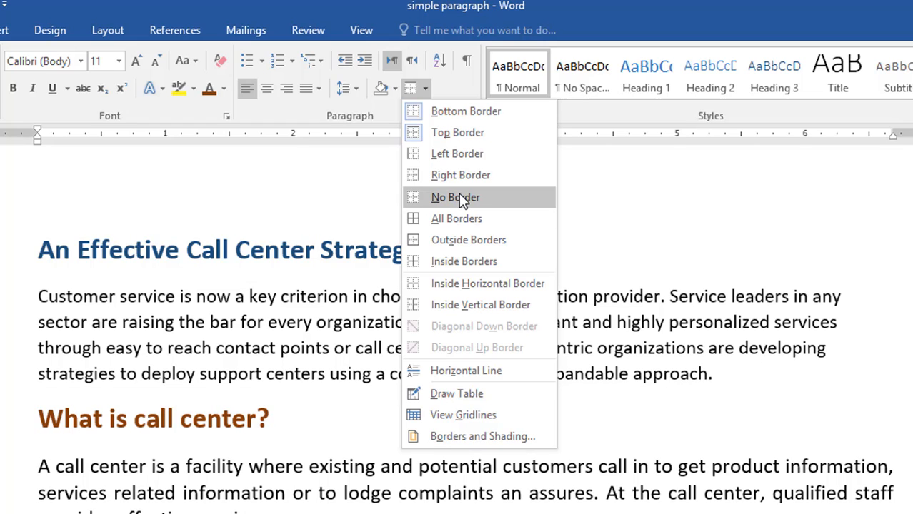
click(459, 197)
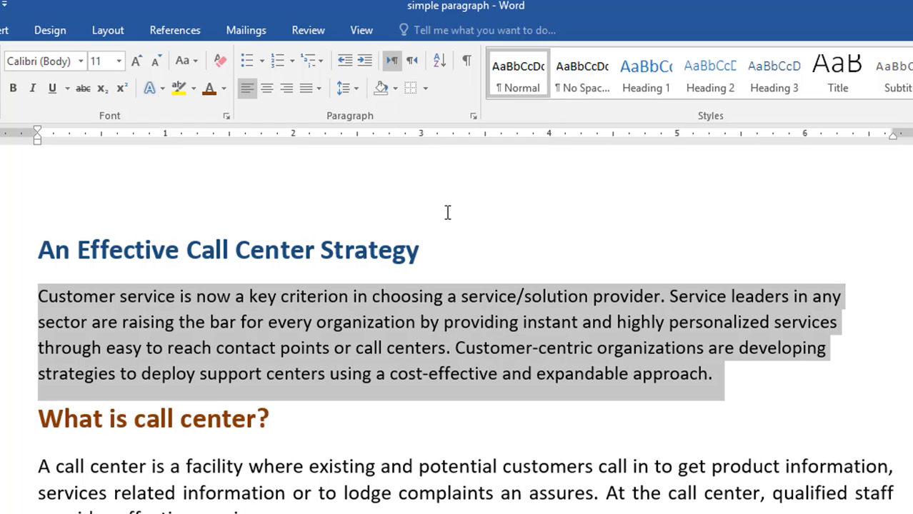
click(424, 89)
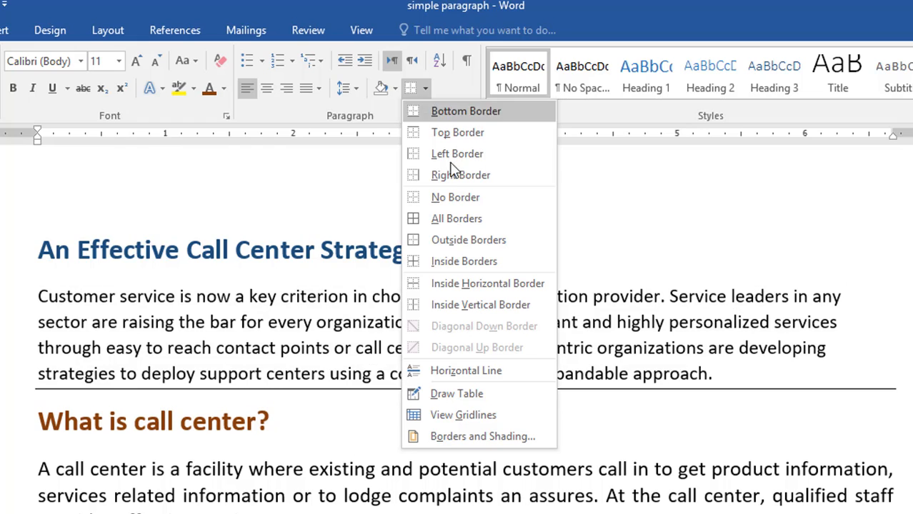
click(455, 220)
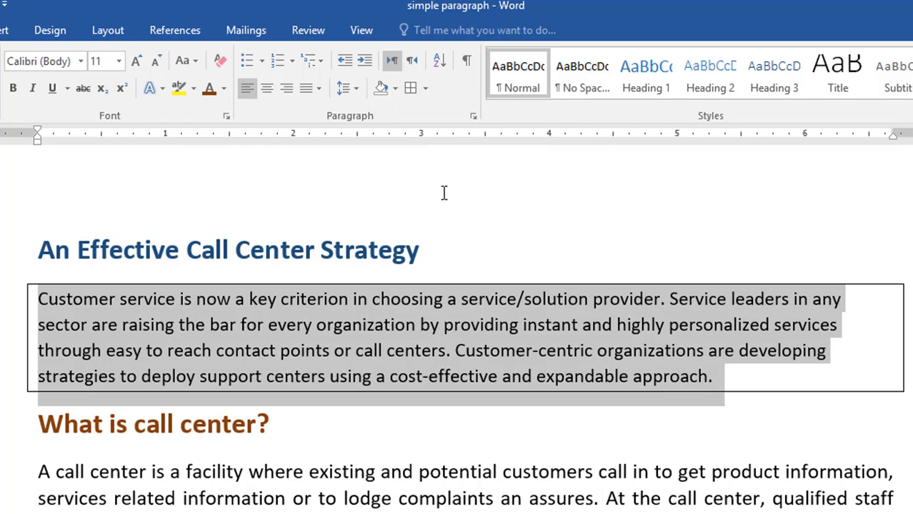
Try to apply Inside Borders to the first body paragraph, beginning "Customer service is now a key criterion"
click(427, 88)
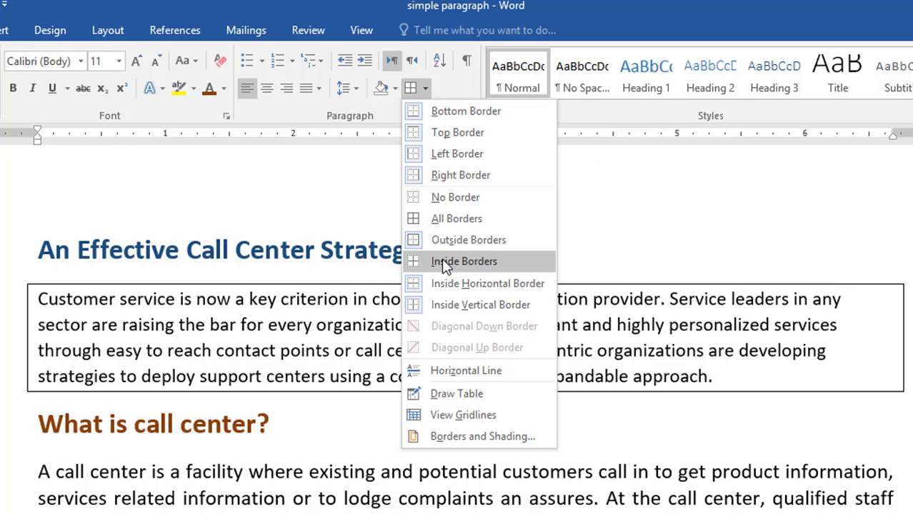
click(441, 258)
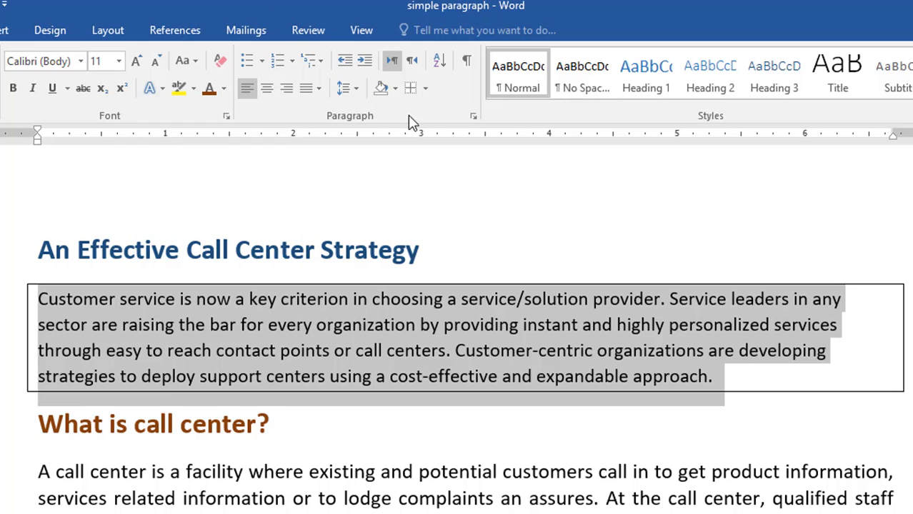
click(426, 90)
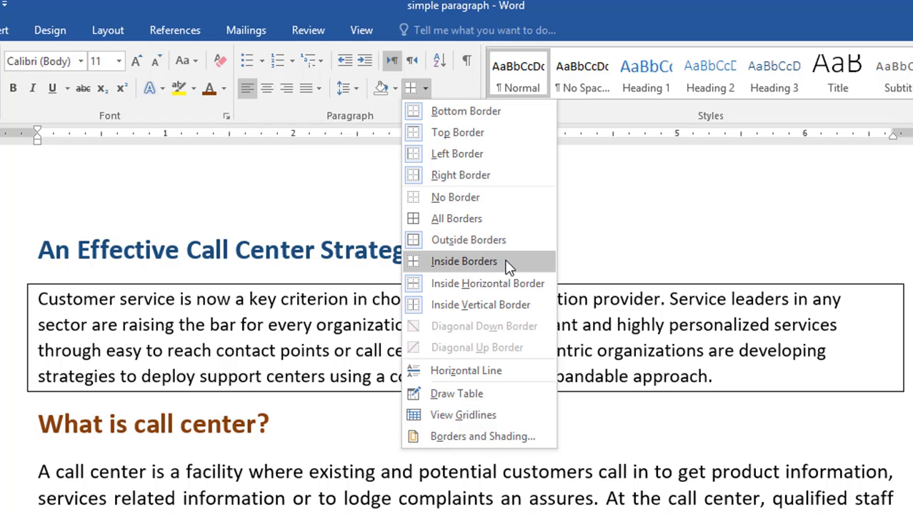
click(675, 215)
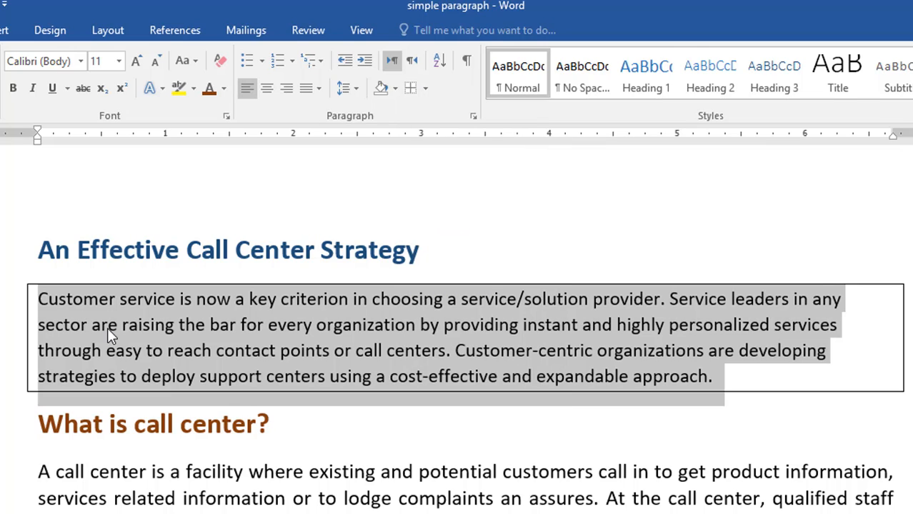
In Borders and Shading, clear the first body paragraph's box border and give it only a top and a bottom border
click(73, 321)
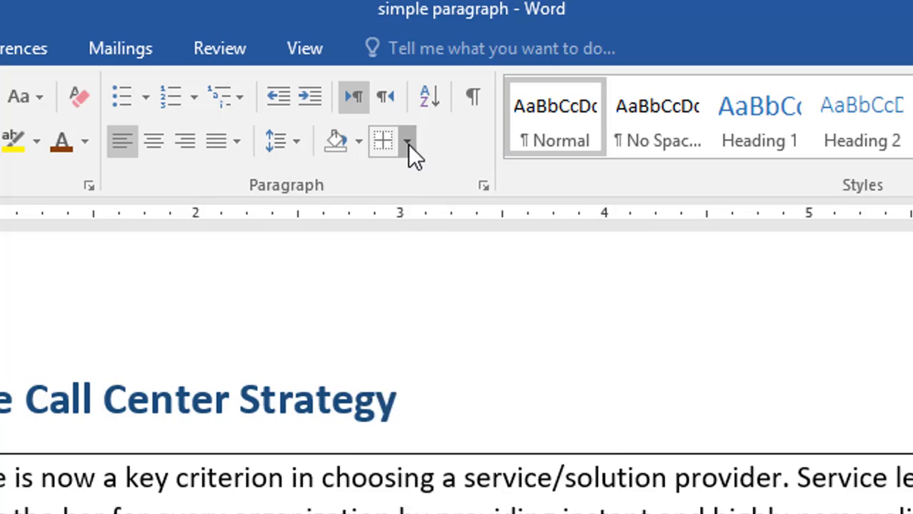
click(408, 144)
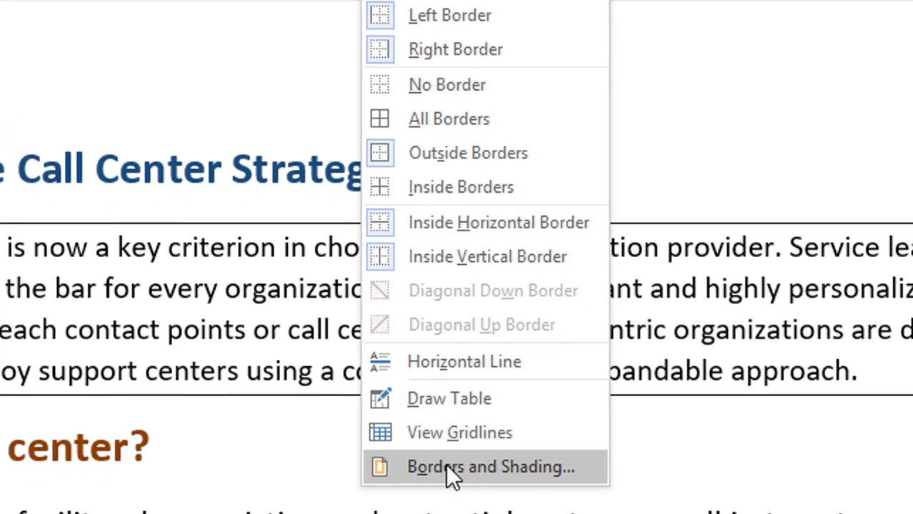
click(496, 466)
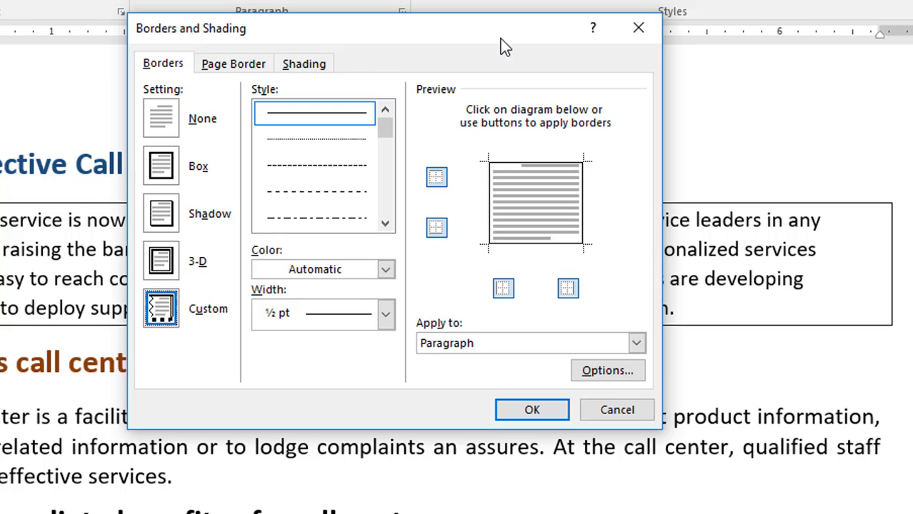
drag(501, 37, 559, 101)
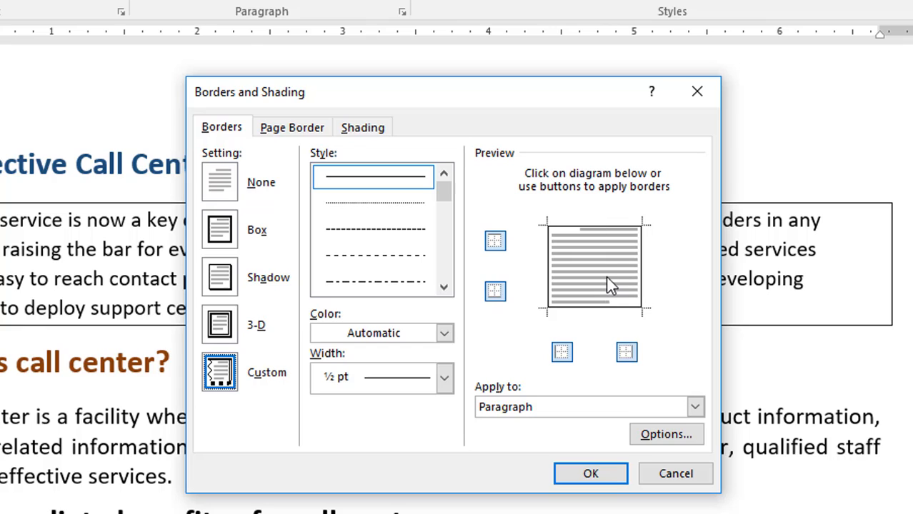
click(214, 179)
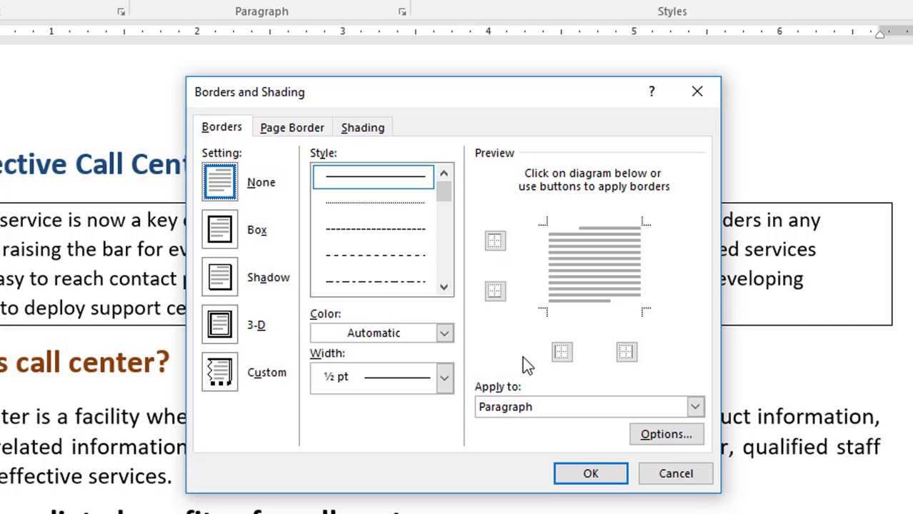
click(495, 242)
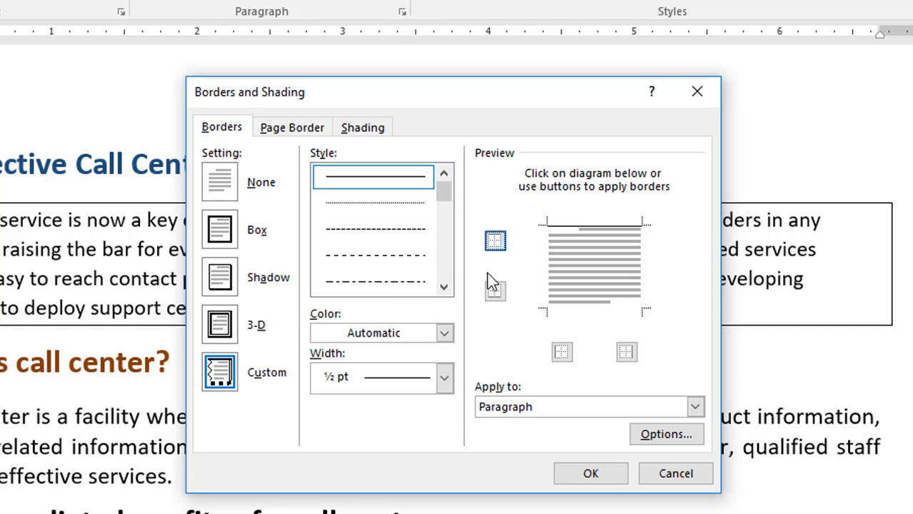
click(495, 289)
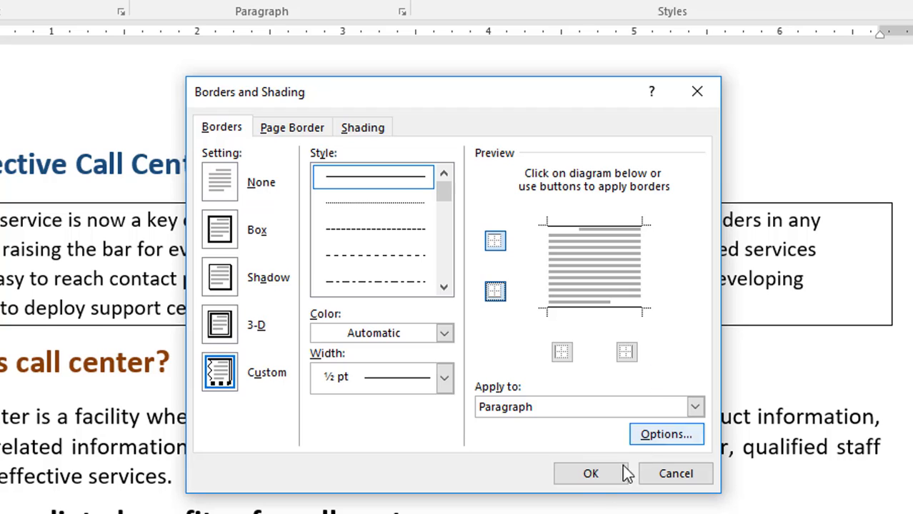
click(593, 475)
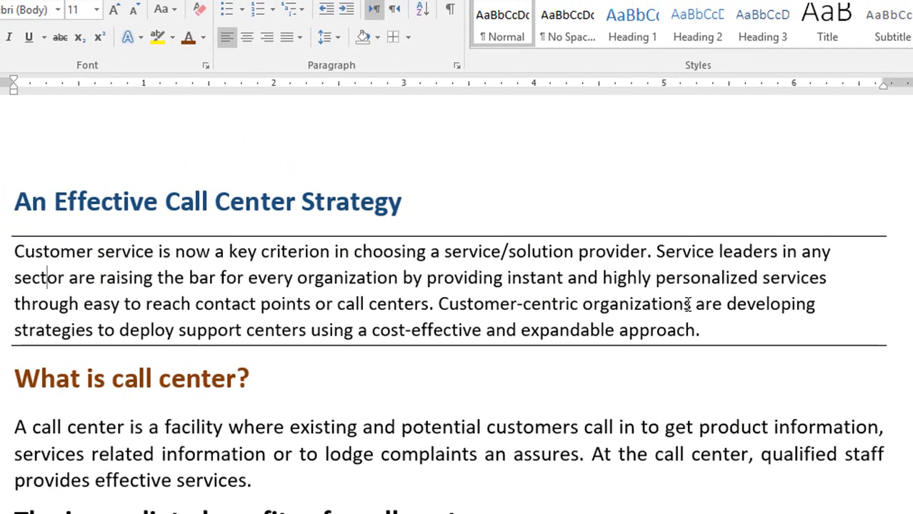
Set the border color to blue in Borders and Shading and reapply the first body paragraph's top and bottom borders
key(alt+o)
key(b)
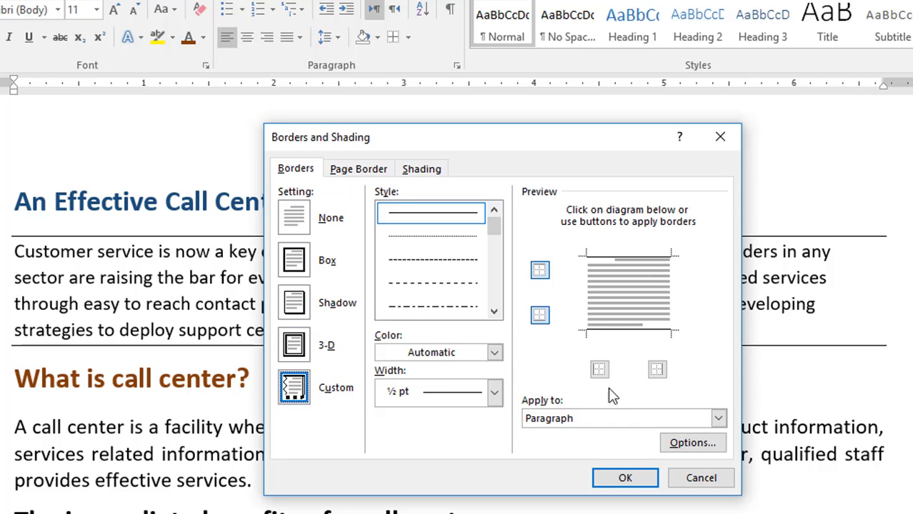
click(494, 353)
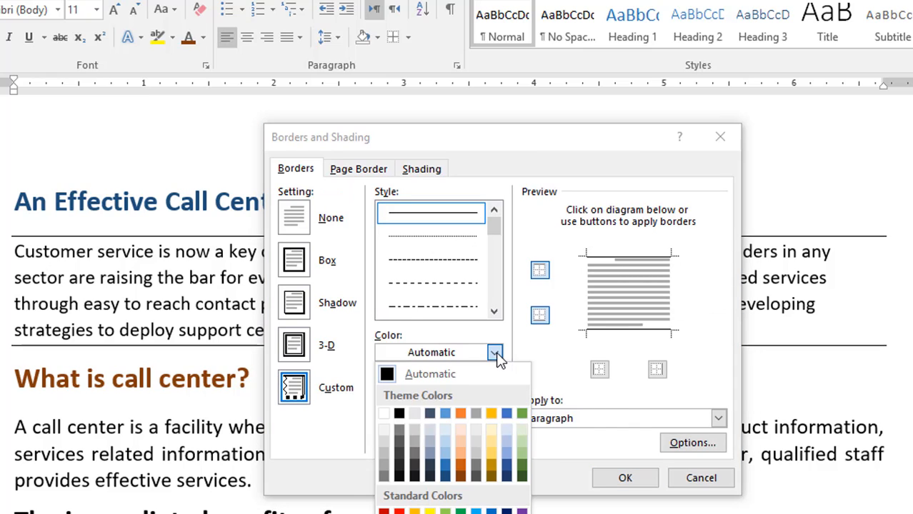
click(444, 477)
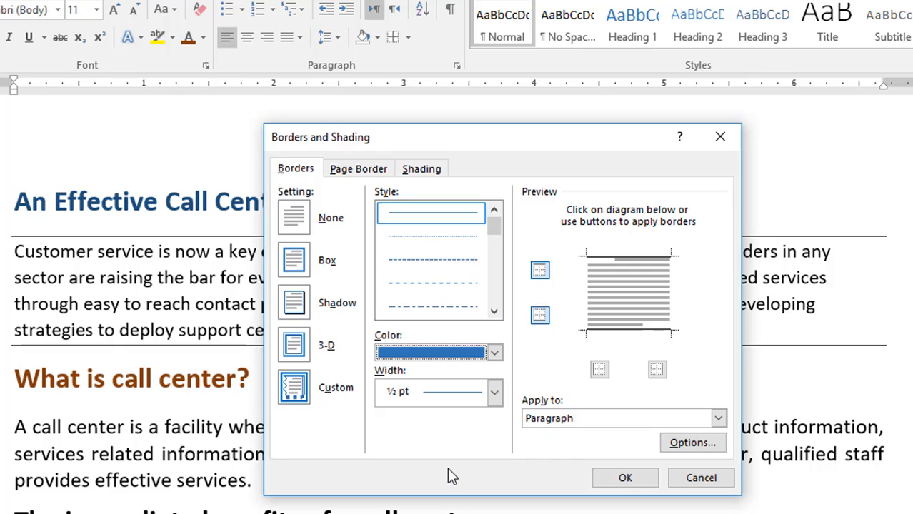
click(294, 228)
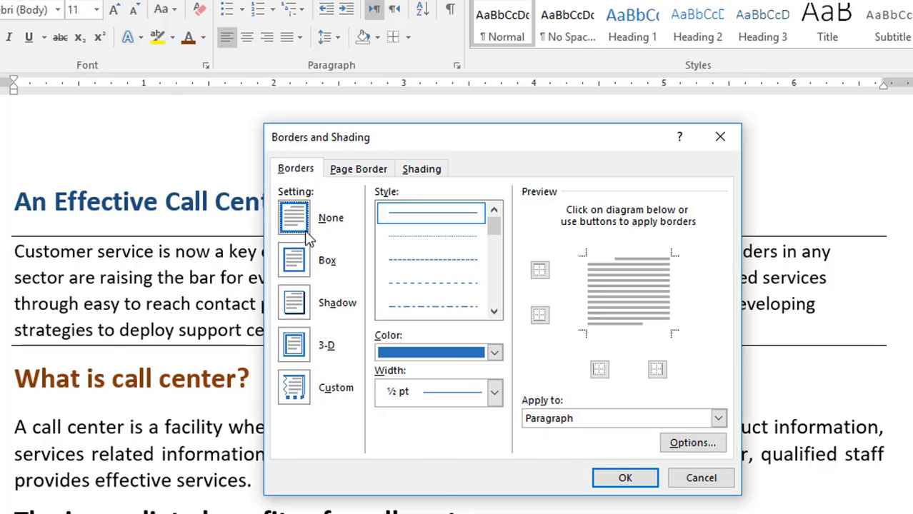
click(540, 271)
click(541, 316)
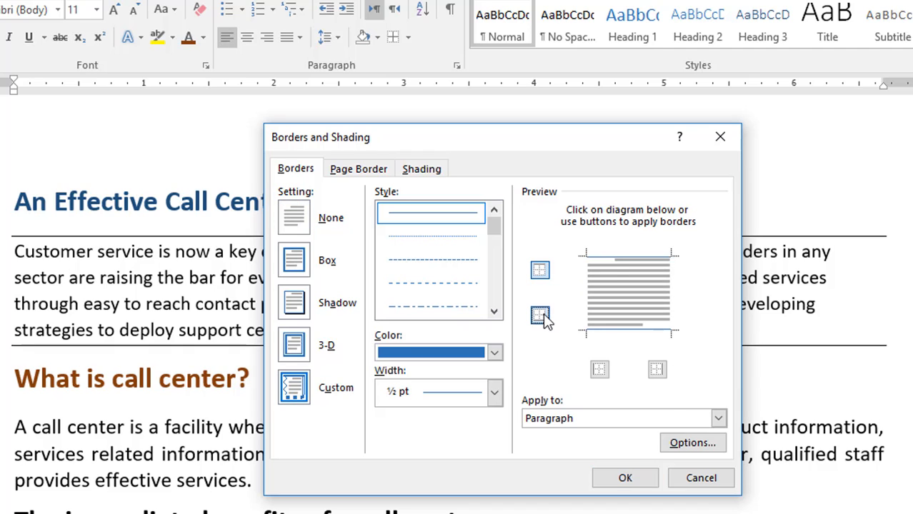
click(634, 477)
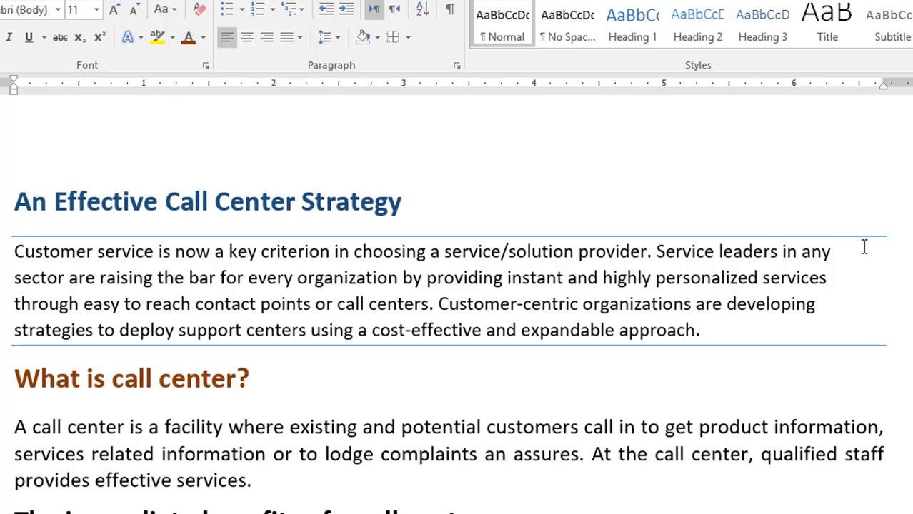
Set the border width to 2 ¼ pt and reapply the first body paragraph's top and bottom borders with it
click(410, 40)
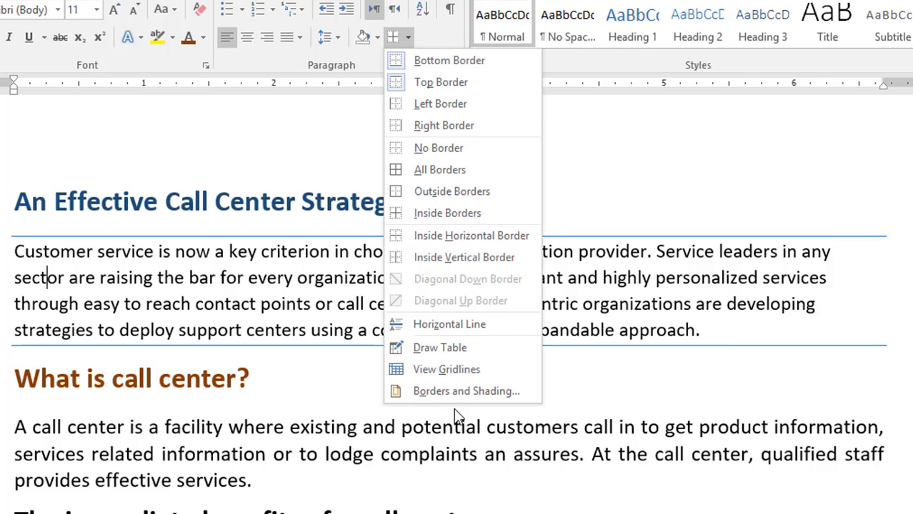
click(455, 331)
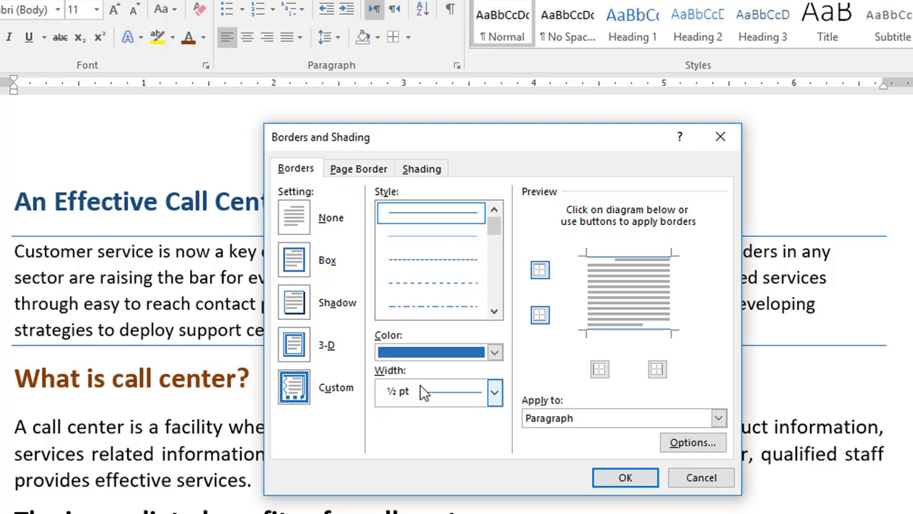
click(500, 399)
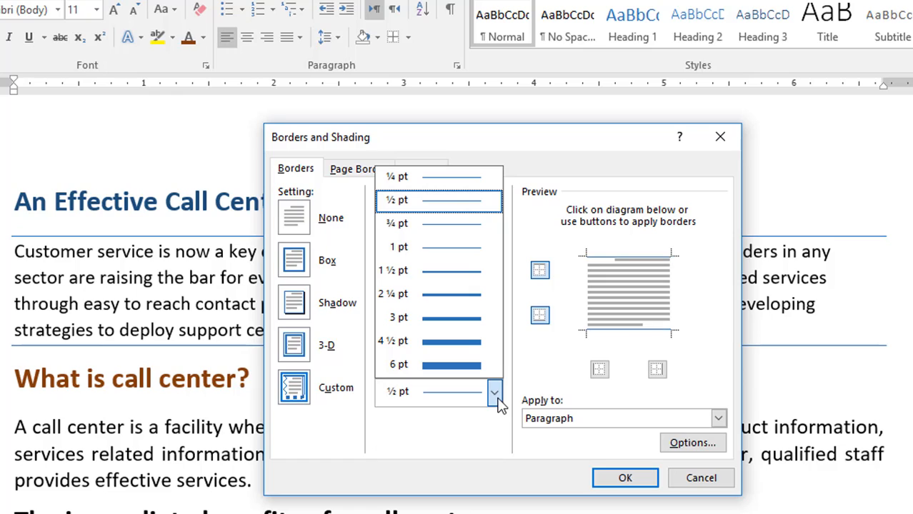
click(472, 299)
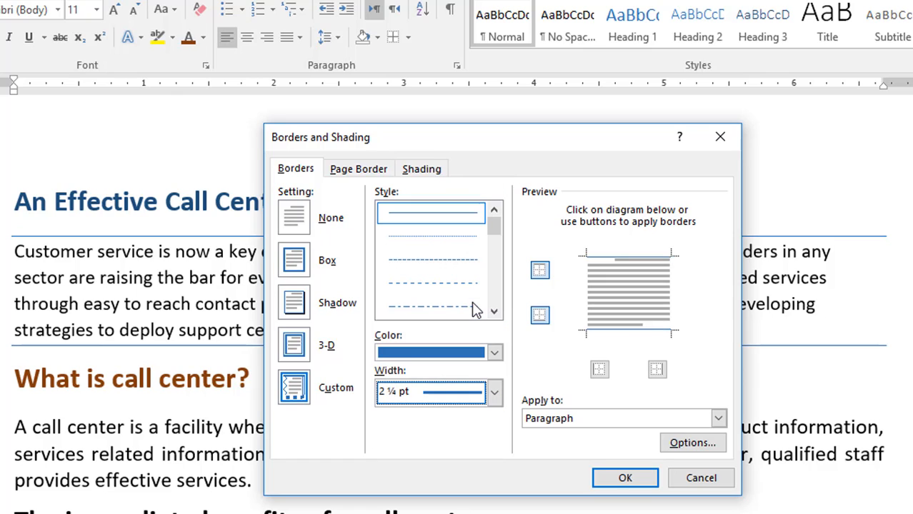
click(293, 223)
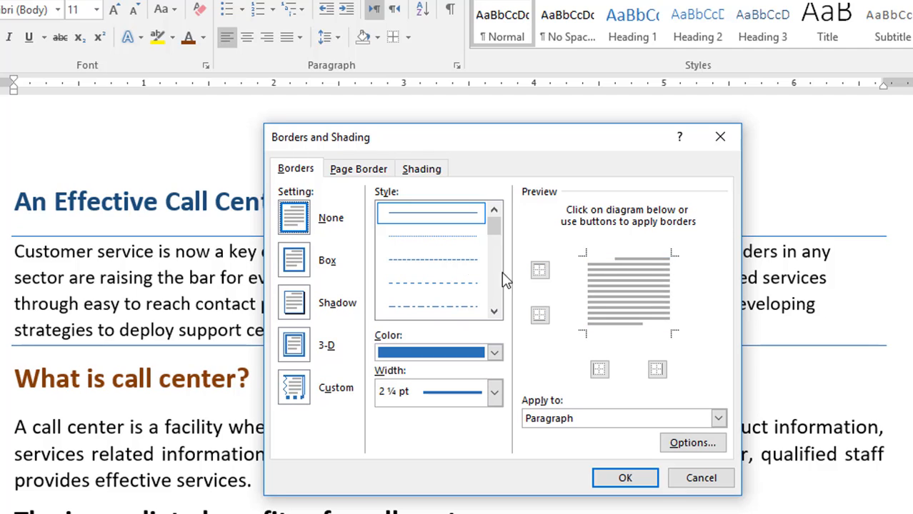
click(539, 271)
click(540, 315)
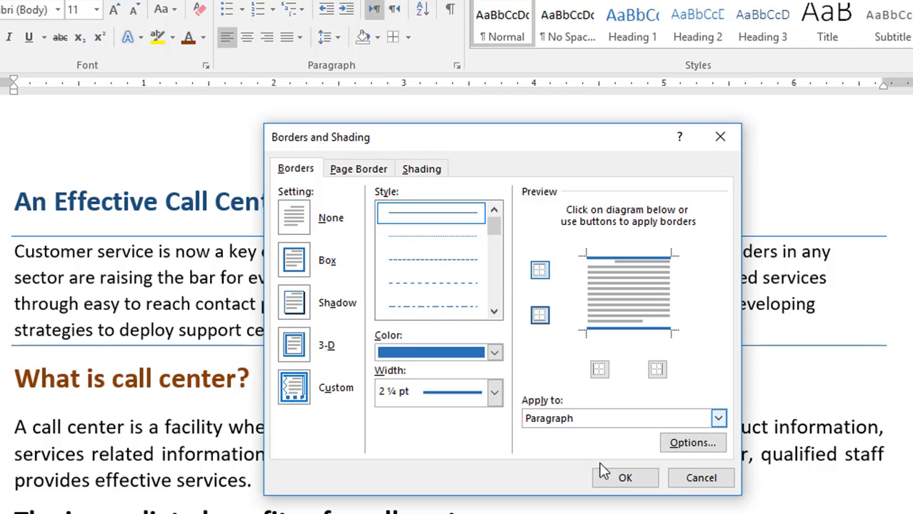
click(624, 479)
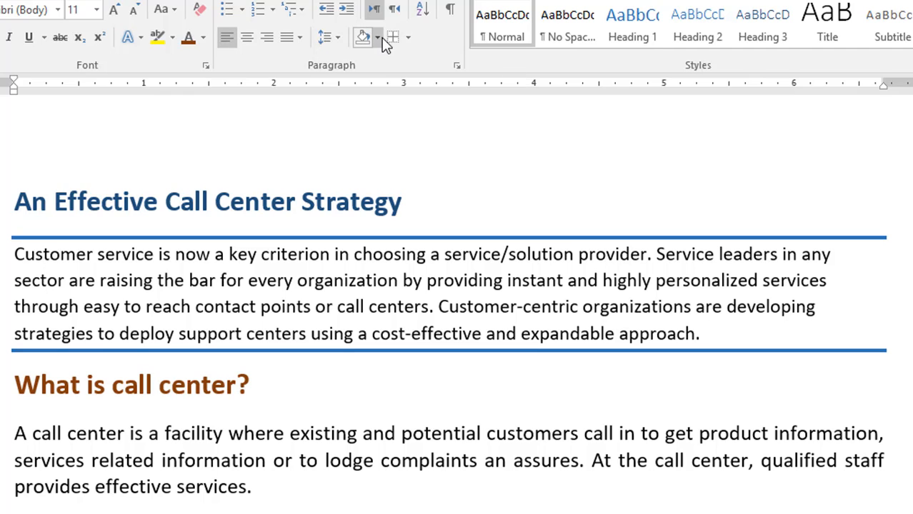
Choose the dotted line style in Borders and Shading and reapply the first body paragraph's top and bottom borders with it
click(409, 39)
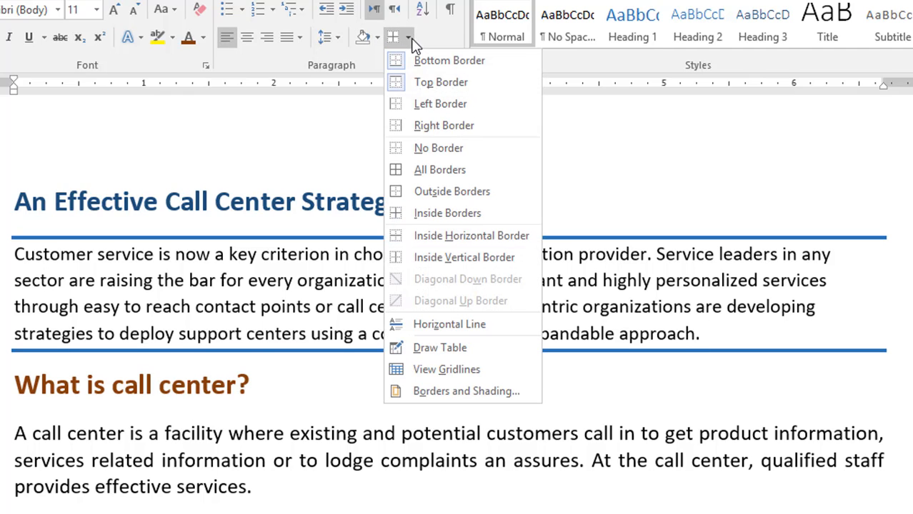
click(468, 392)
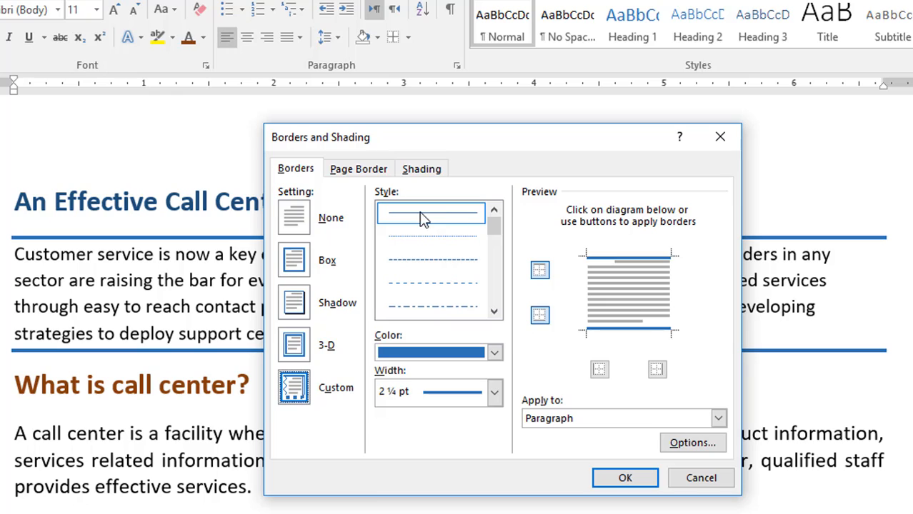
click(431, 243)
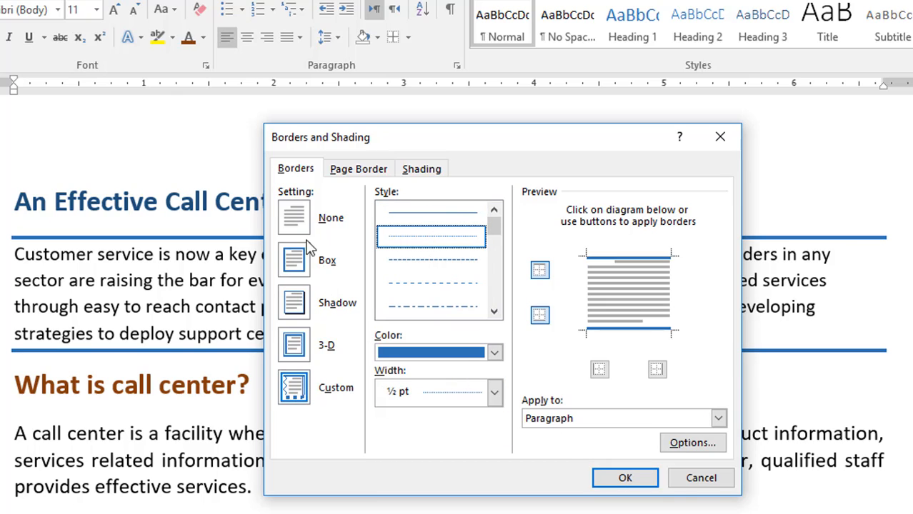
click(293, 218)
click(541, 270)
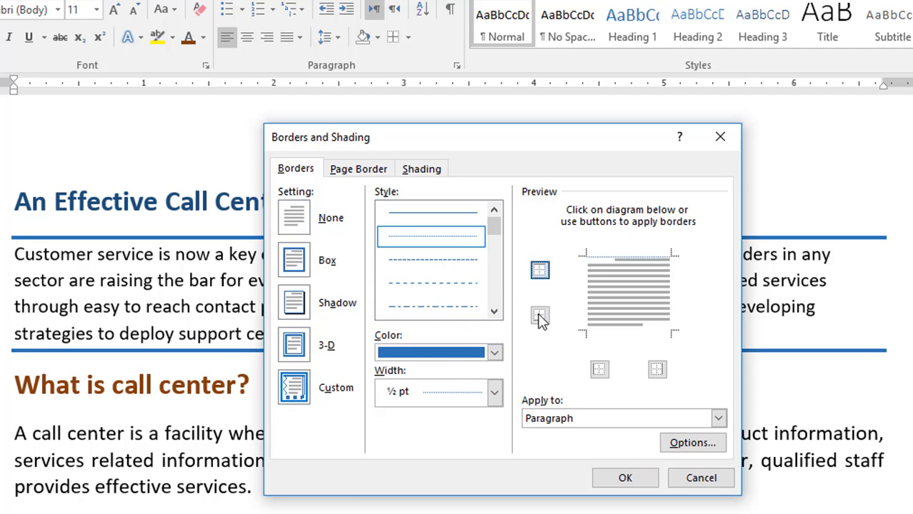
click(540, 315)
click(625, 477)
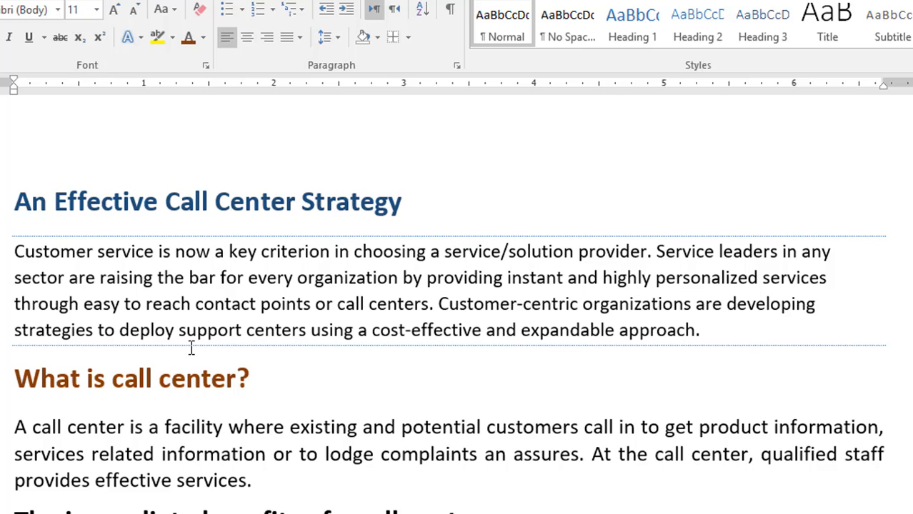
Choose the double line style in Borders and Shading and set it as the first body paragraph's top and bottom borders
key(alt+o)
key(b)
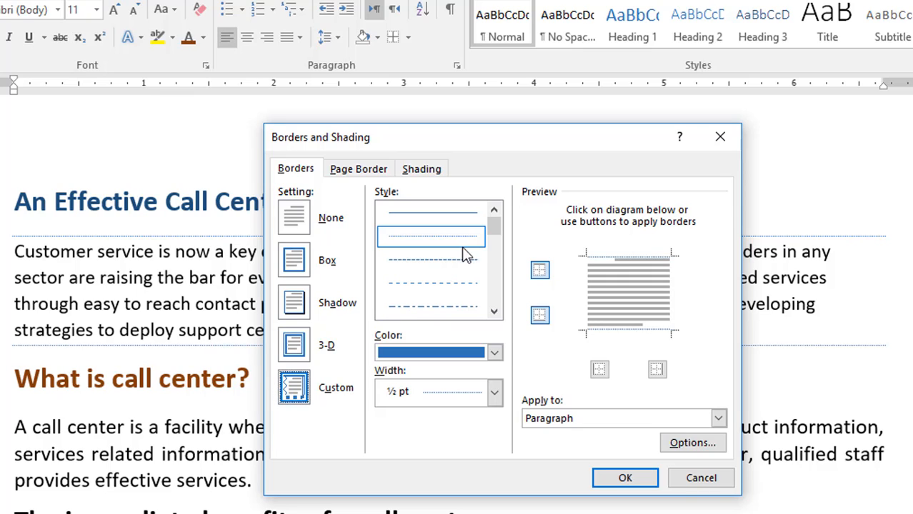
click(494, 311)
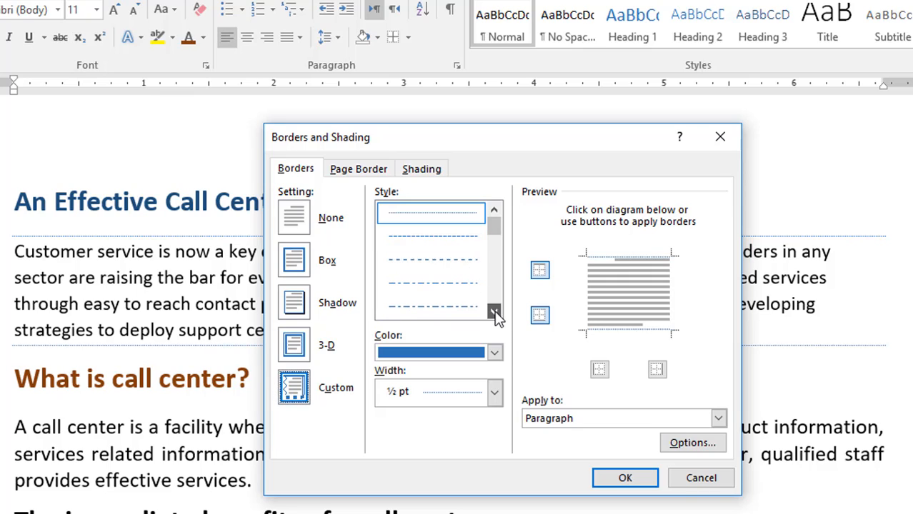
click(494, 311)
click(493, 311)
click(434, 304)
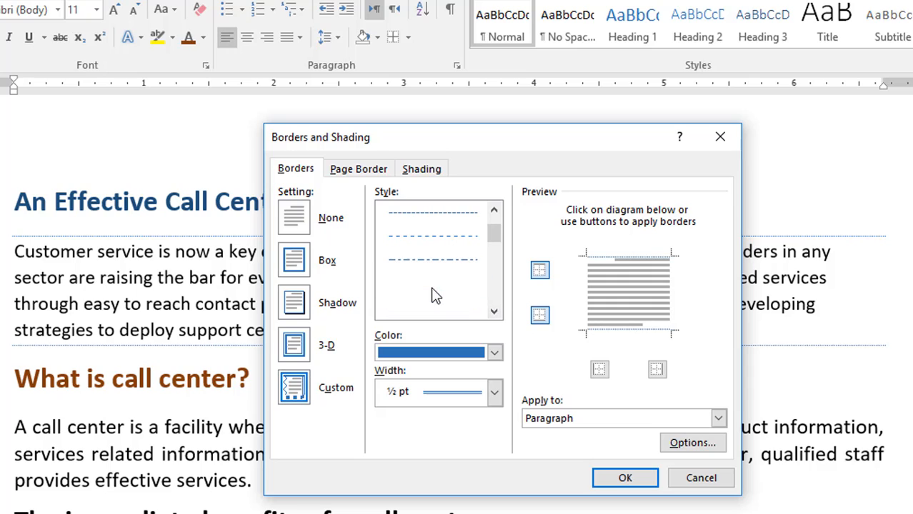
click(295, 215)
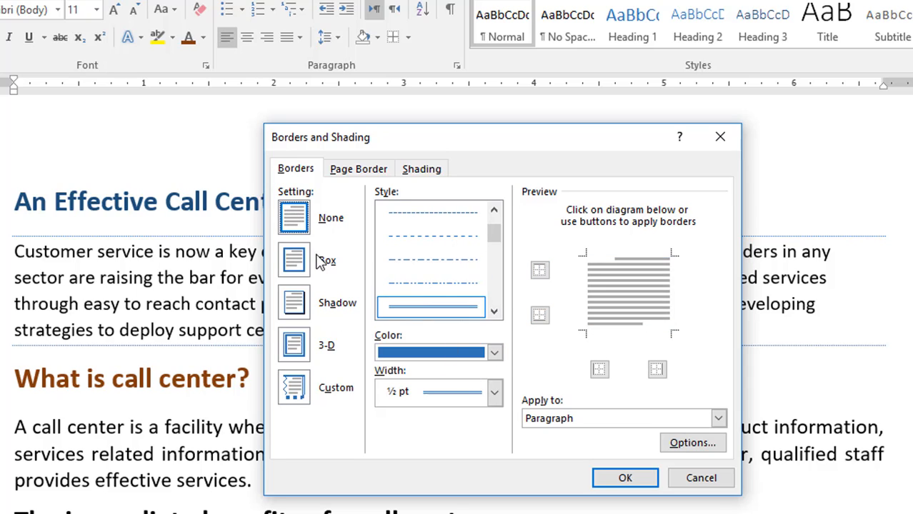
click(541, 272)
click(541, 316)
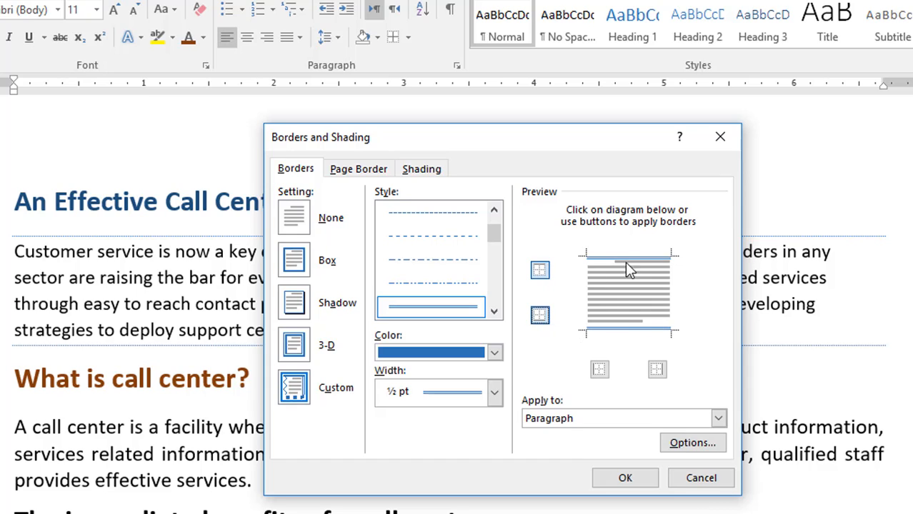
Try side and box borders in the double line, remove both side borders and apply only the top and bottom borders
click(600, 369)
click(657, 370)
click(658, 370)
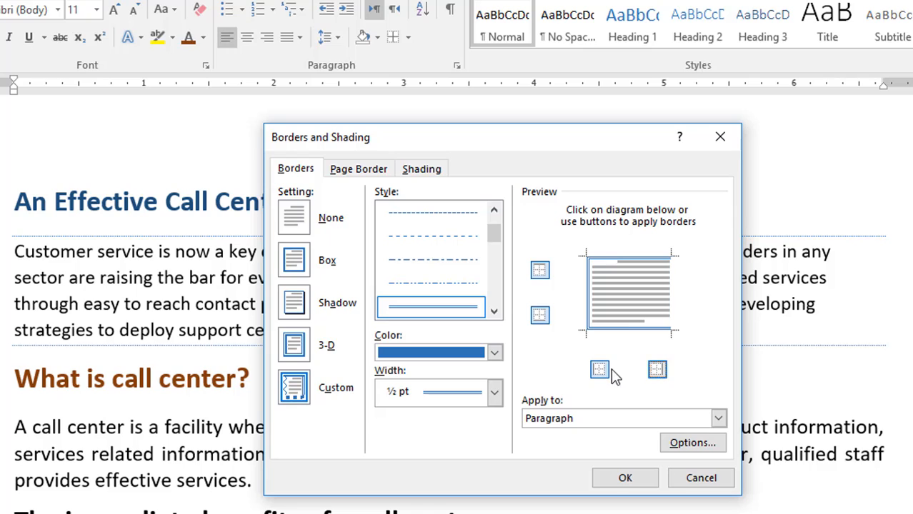
click(600, 370)
click(298, 267)
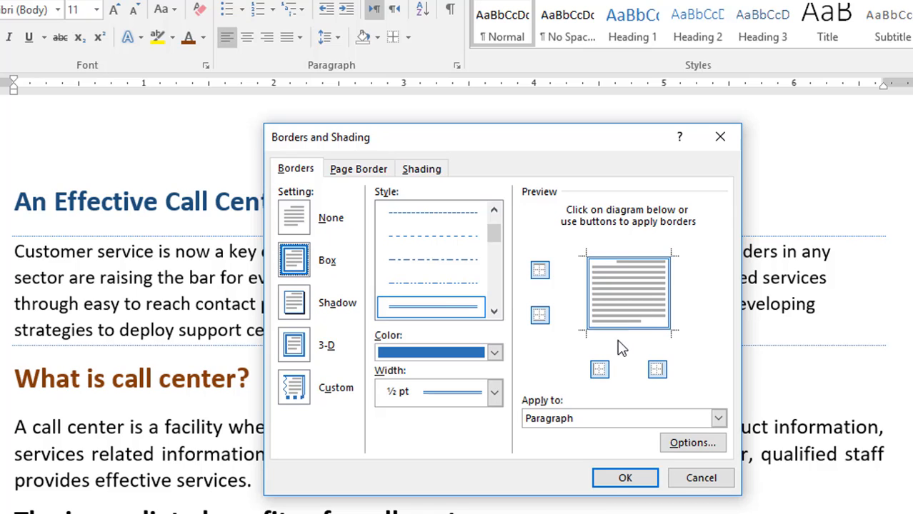
click(600, 370)
click(657, 370)
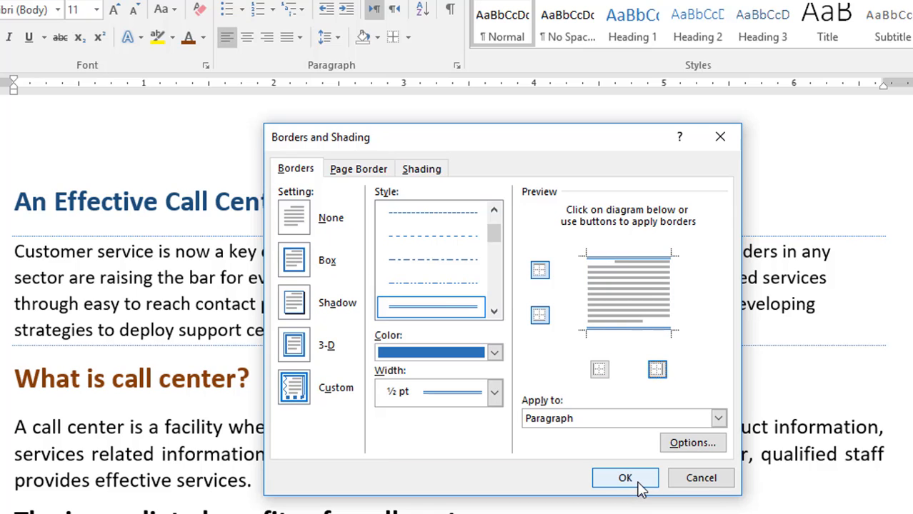
click(637, 486)
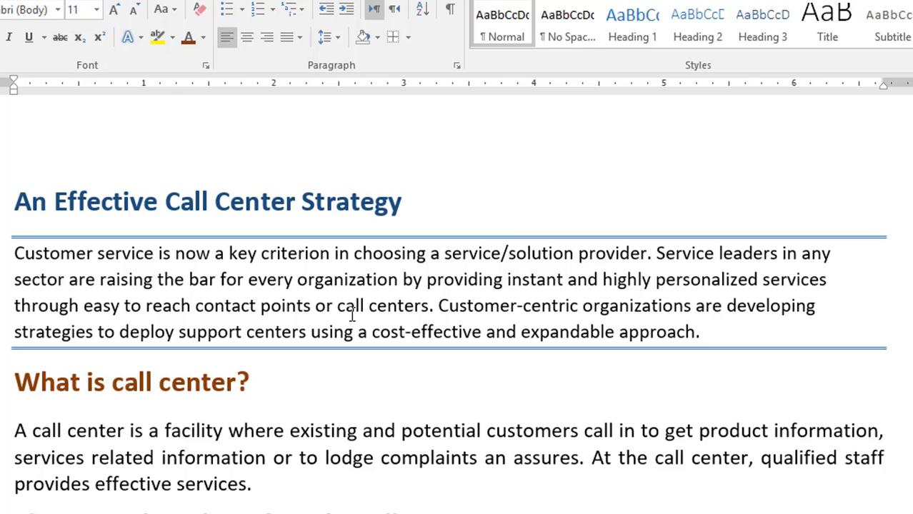
Reopen Borders and Shading for the first body paragraph and choose the double wavy line style
click(398, 280)
click(405, 41)
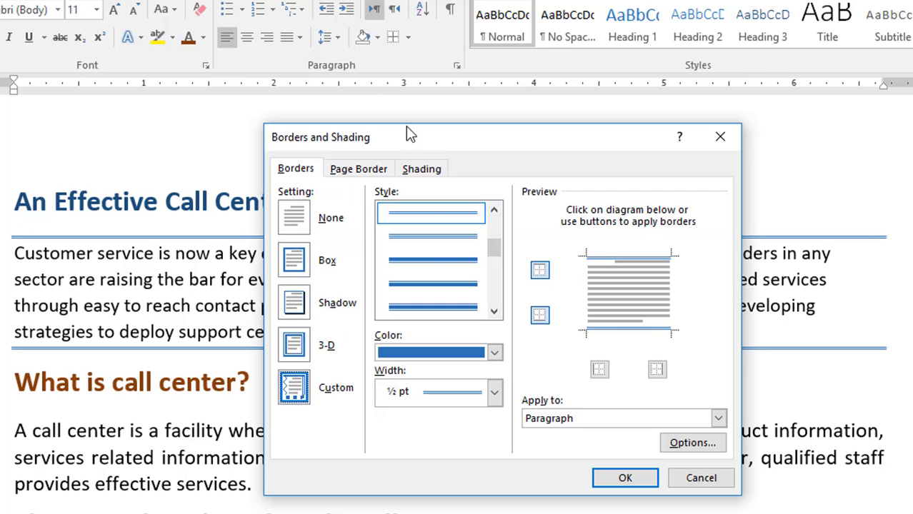
click(493, 313)
click(494, 312)
click(494, 312)
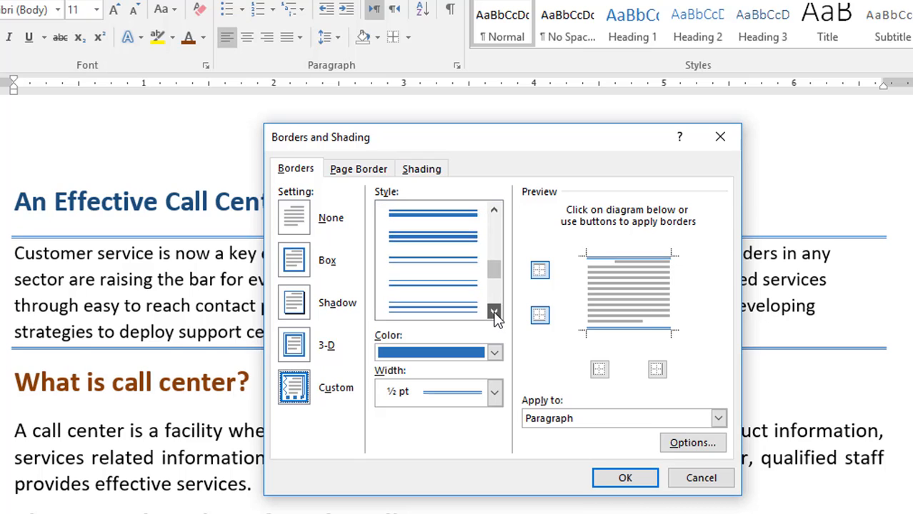
click(494, 312)
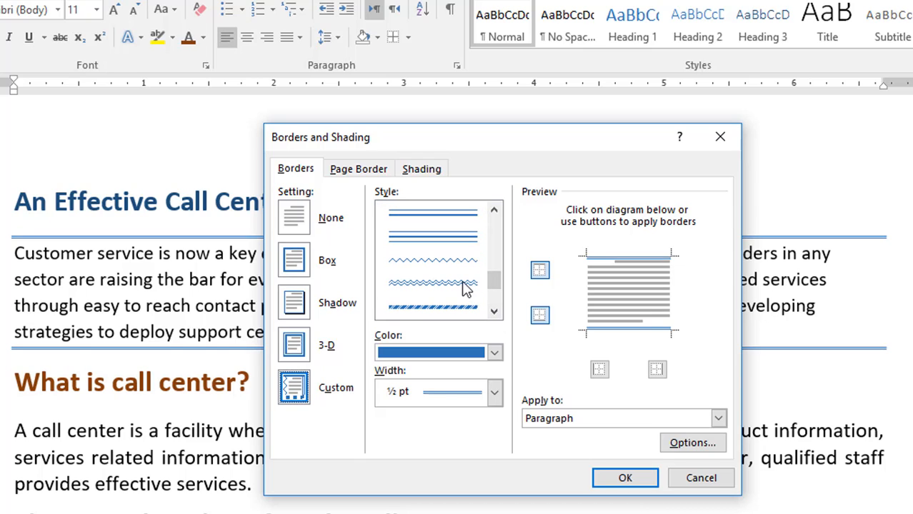
click(466, 305)
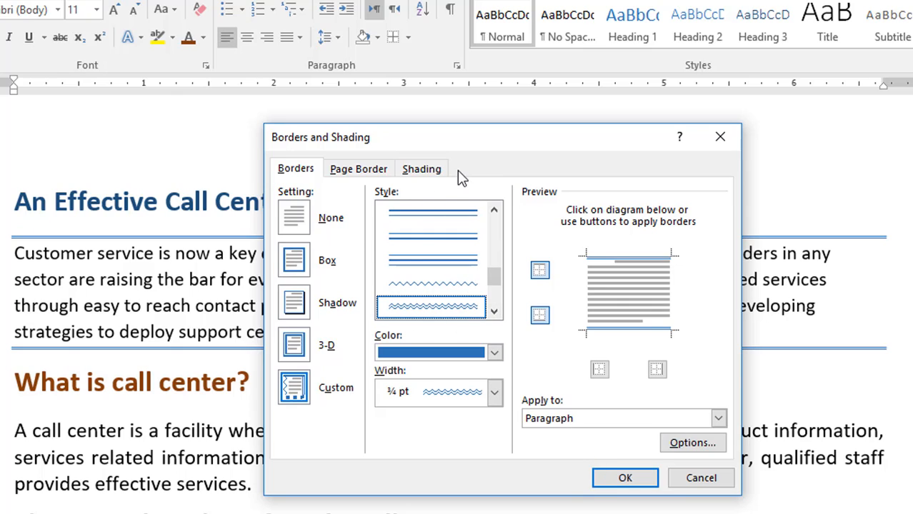
Set the first body paragraph's shading fill to light orange, leaving the pattern style at Clear
click(431, 174)
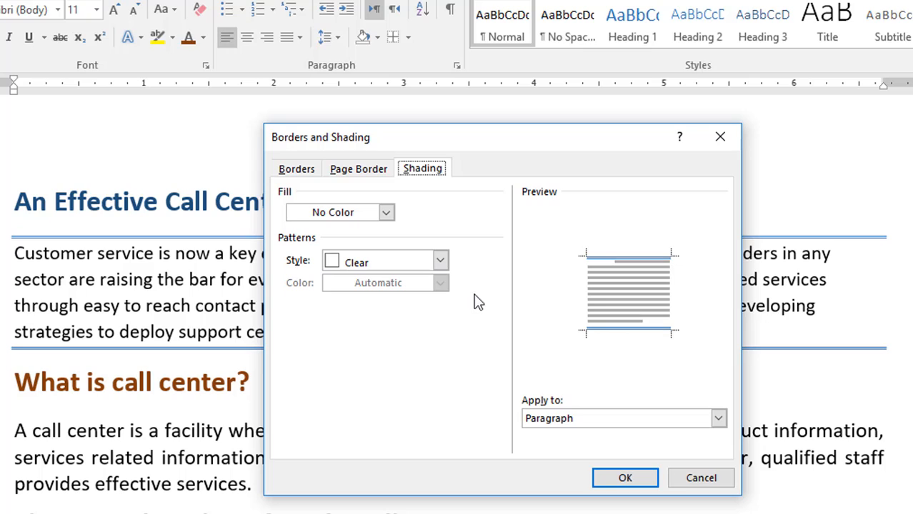
click(440, 260)
click(444, 261)
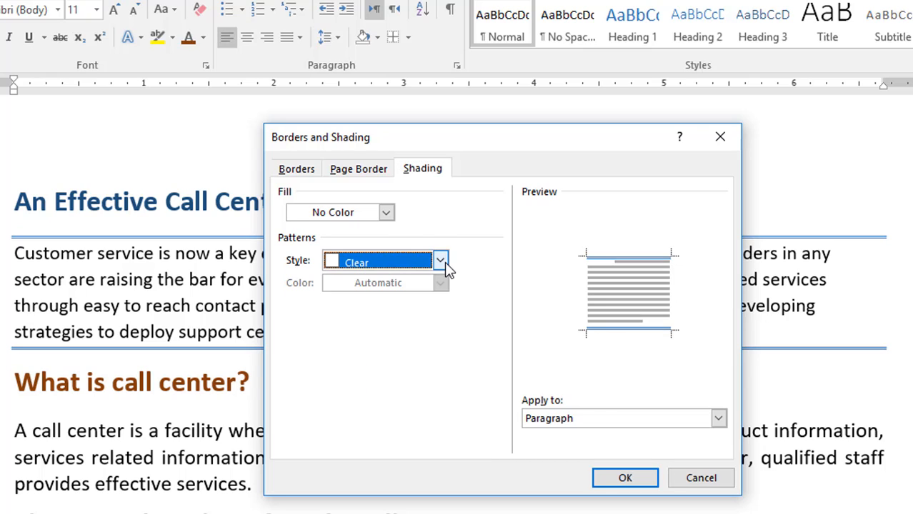
click(384, 213)
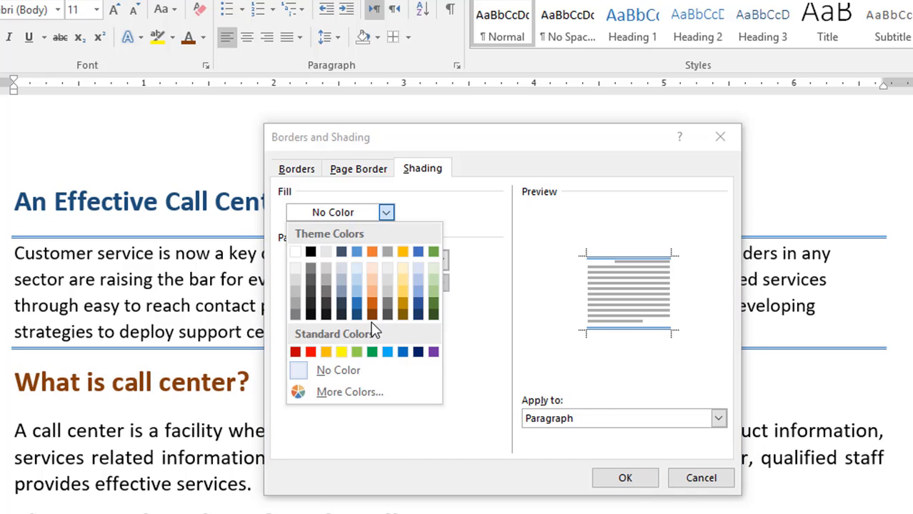
click(372, 290)
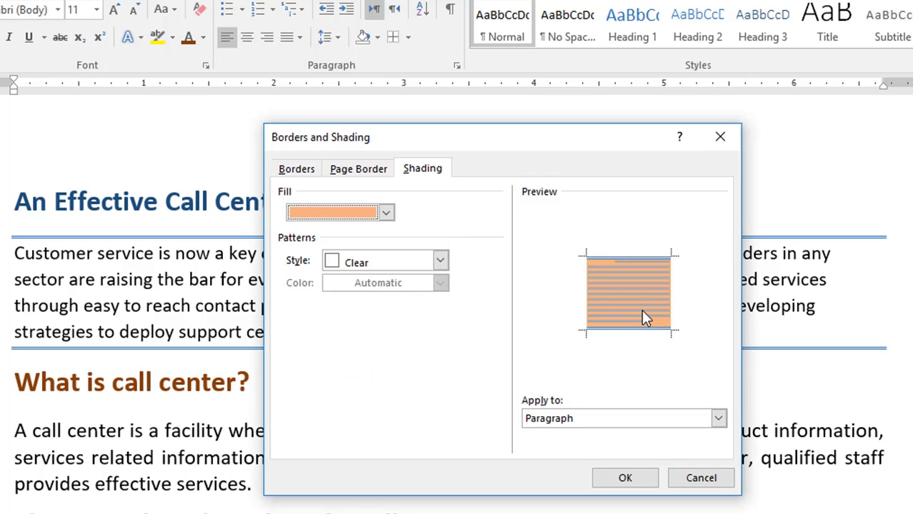
Set the border color to dark orange and reapply the first body paragraph's top and bottom borders with the double wavy line
click(297, 171)
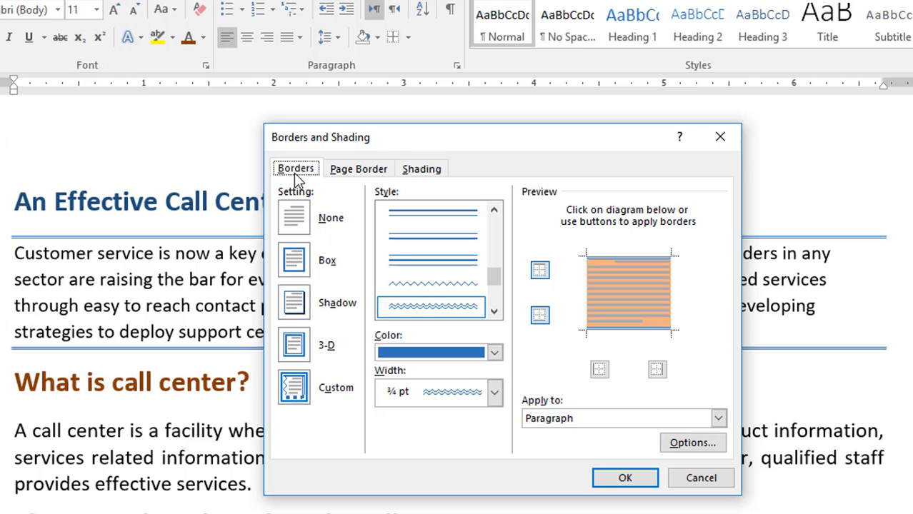
click(494, 352)
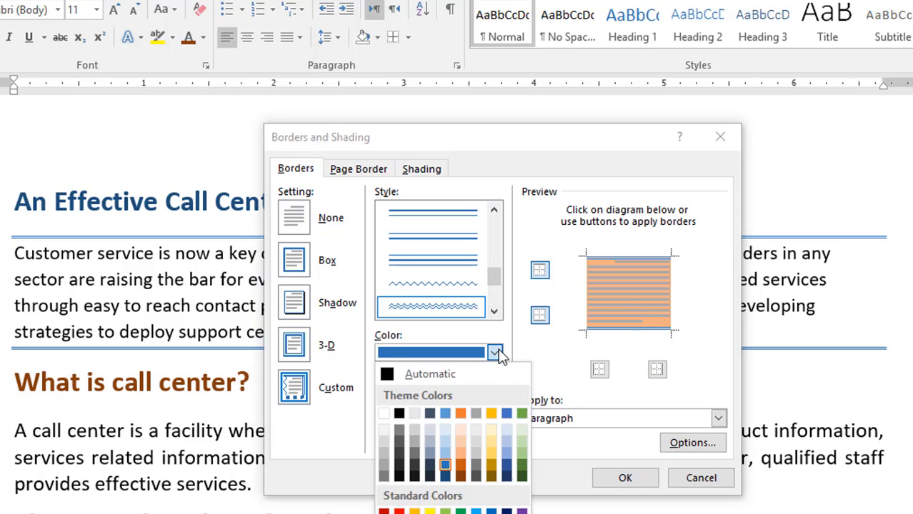
click(460, 468)
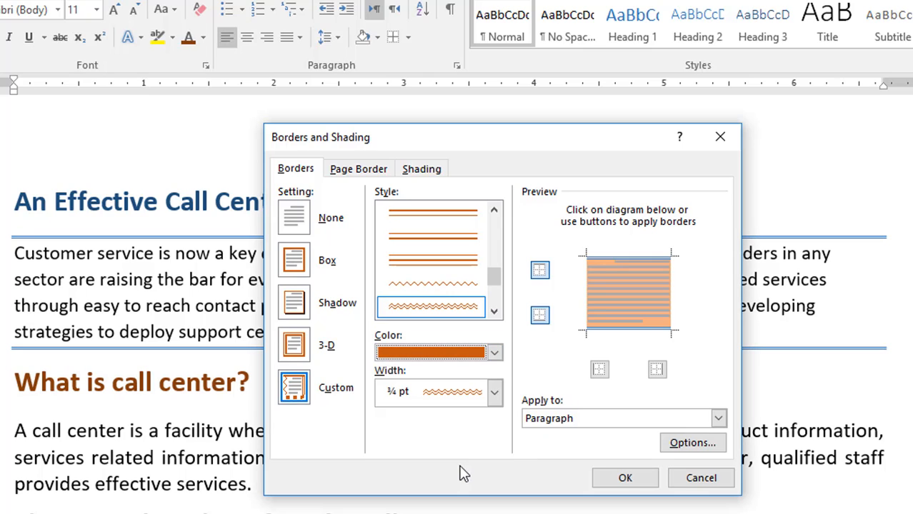
click(300, 222)
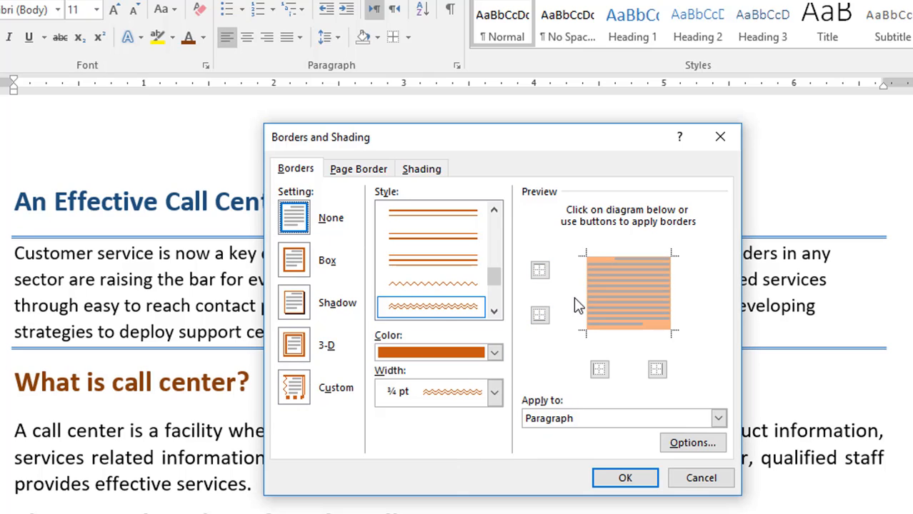
click(540, 270)
click(546, 318)
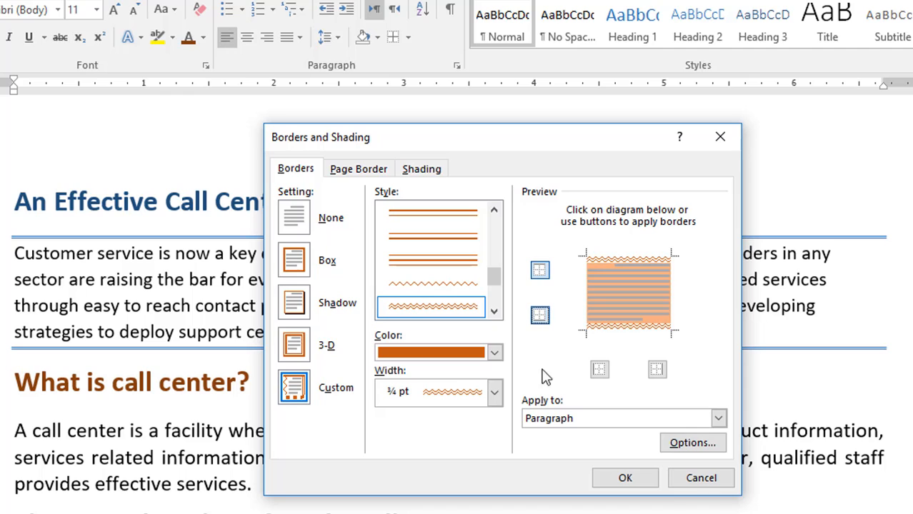
click(638, 479)
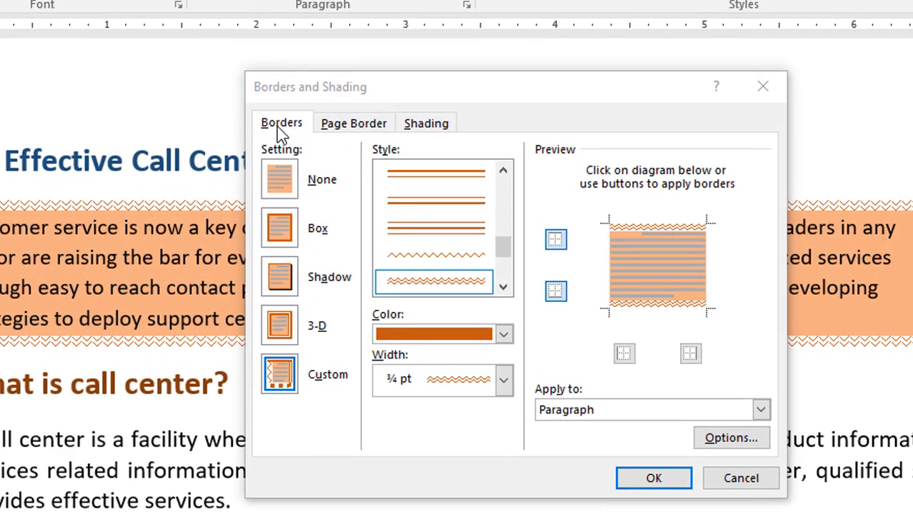
Add a 3 pt thick-and-thin double line box border around the pages of the whole document
click(341, 127)
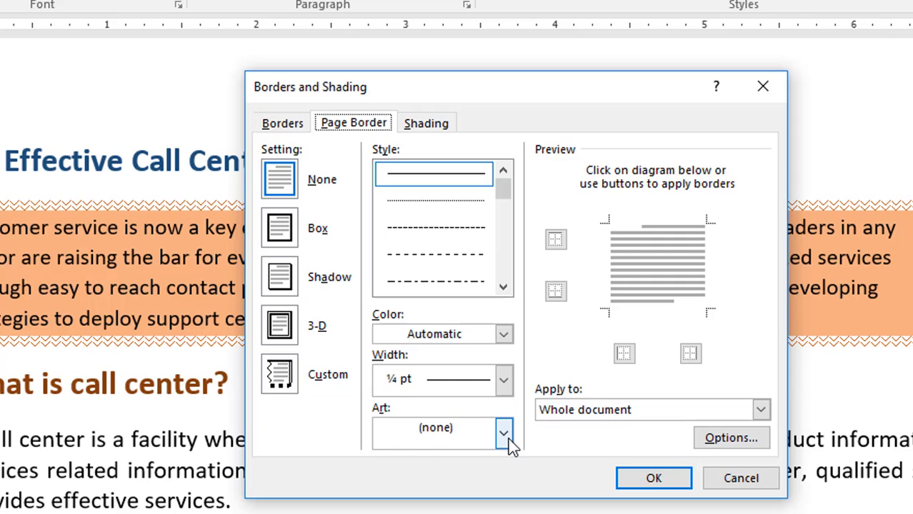
scroll(503, 293, down, 4)
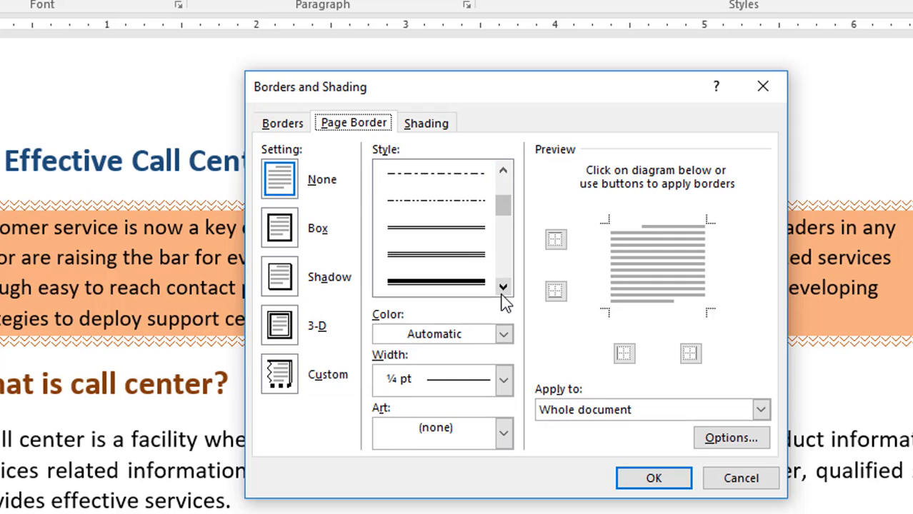
click(472, 279)
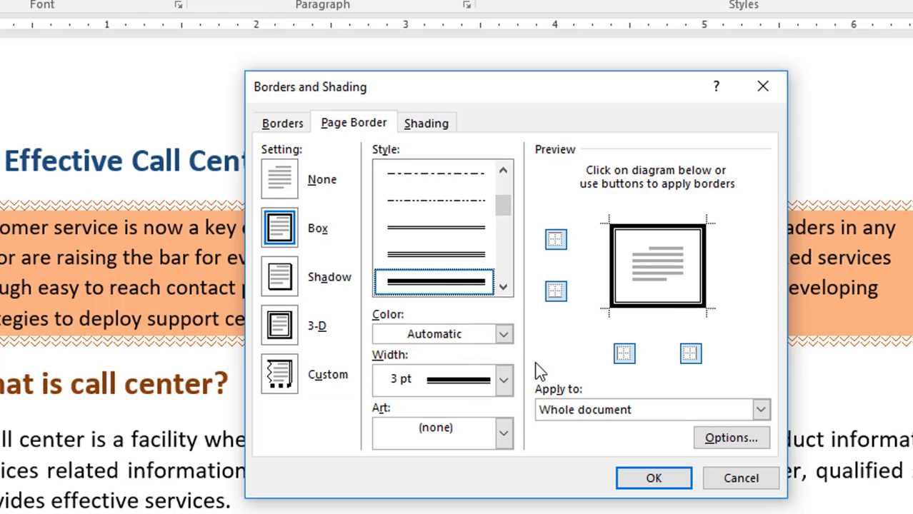
click(654, 479)
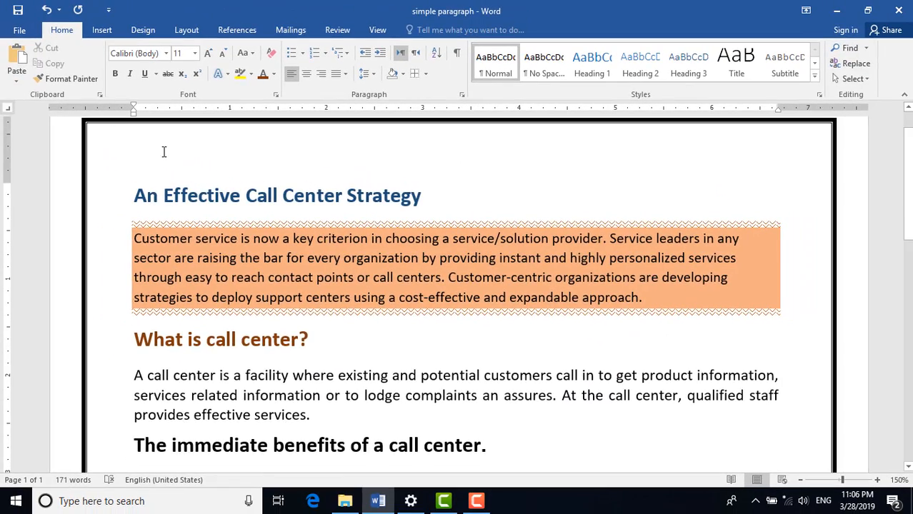
Zoom to the whole page to check the page border, and return the view to page width
scroll(160, 149, up, 1)
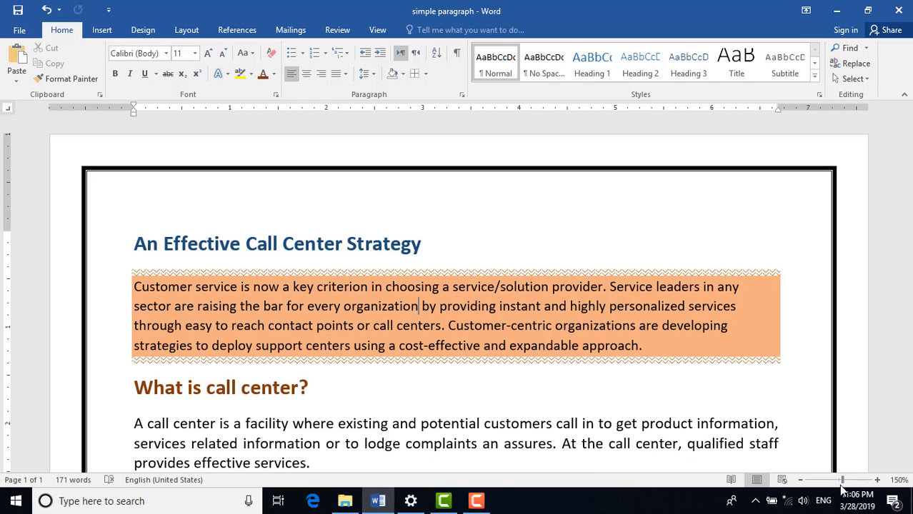
click(898, 480)
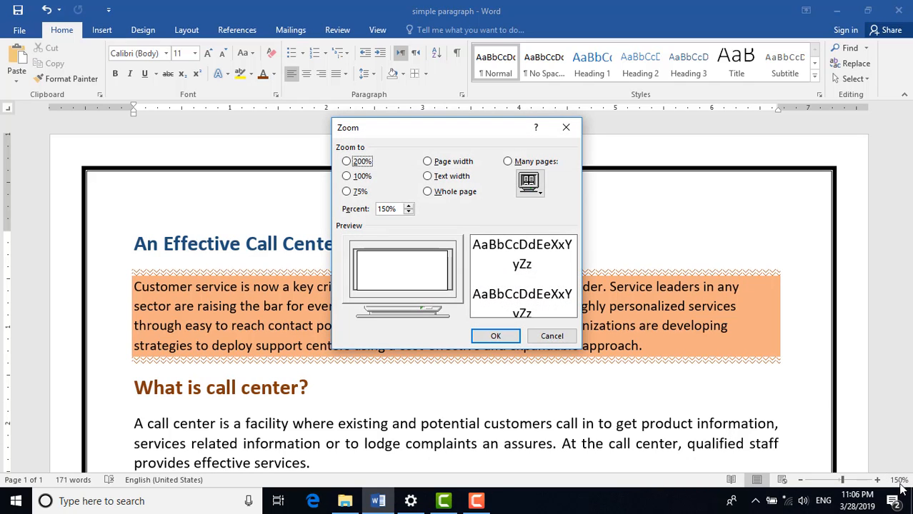
click(436, 164)
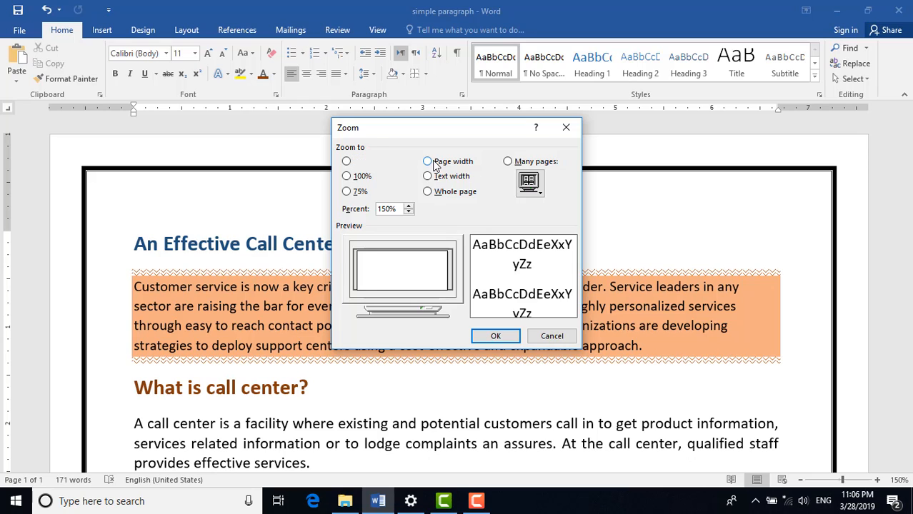
click(431, 192)
click(496, 335)
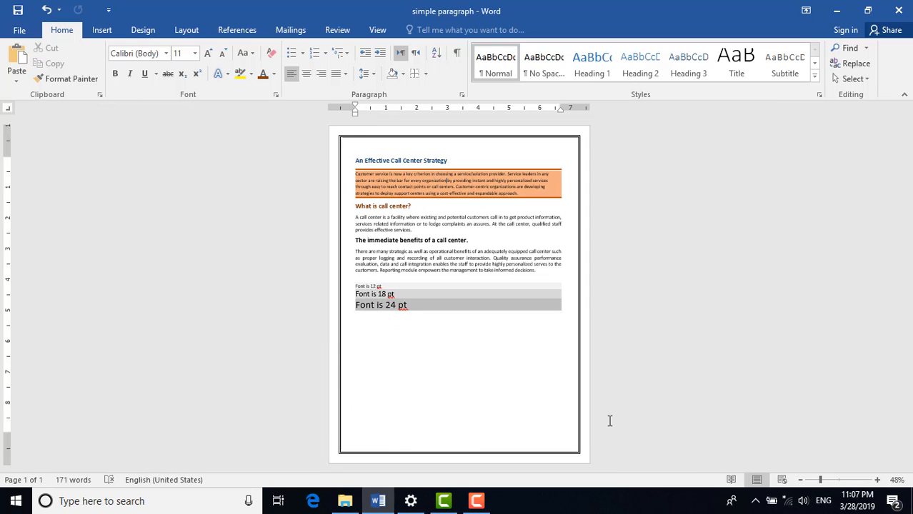
click(896, 480)
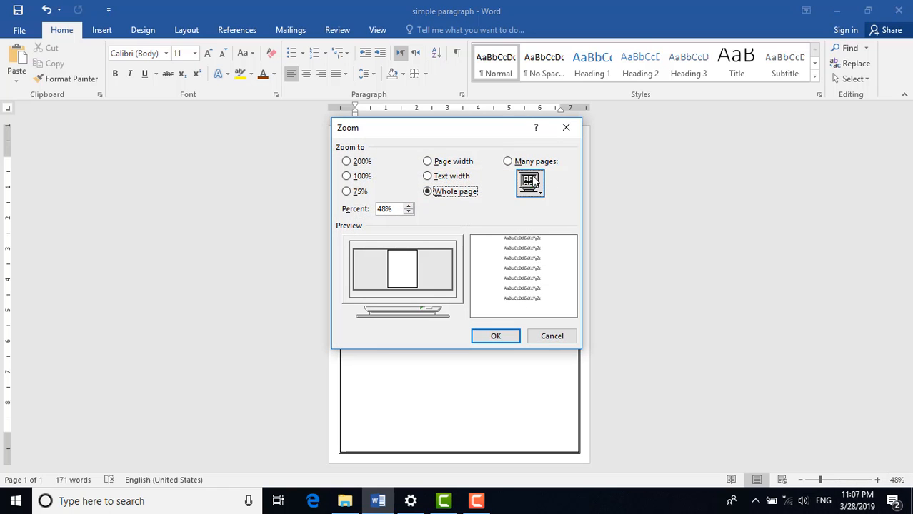
click(443, 160)
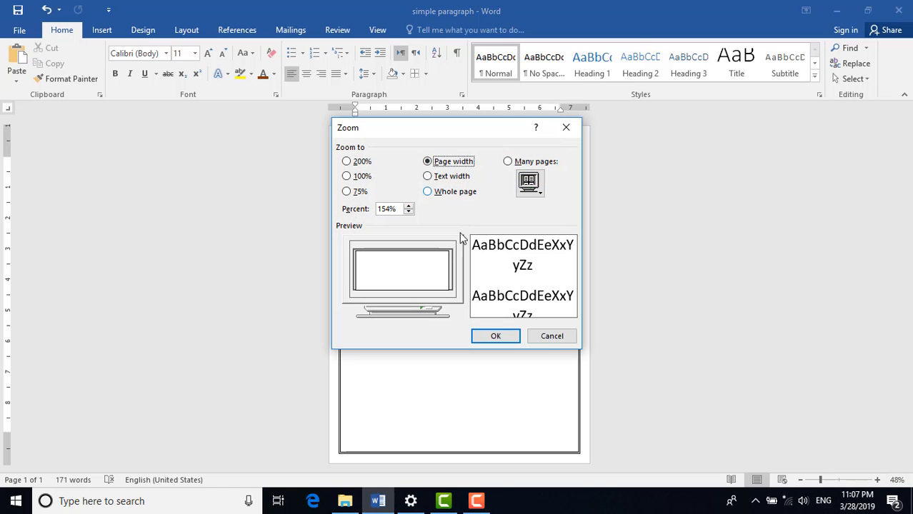
click(496, 335)
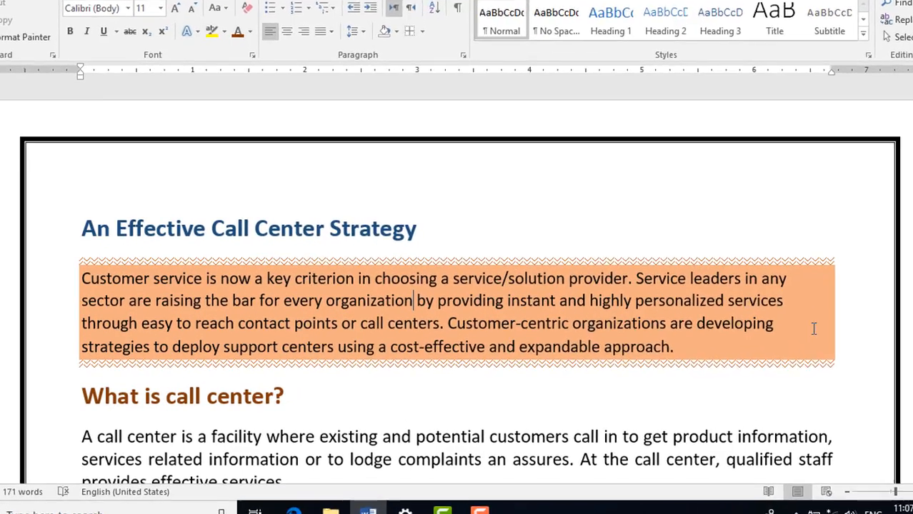
Replace the page border with the black-and-orange interlaced braid art border, applied to the whole document, and check it along the page
key(alt+o)
key(b)
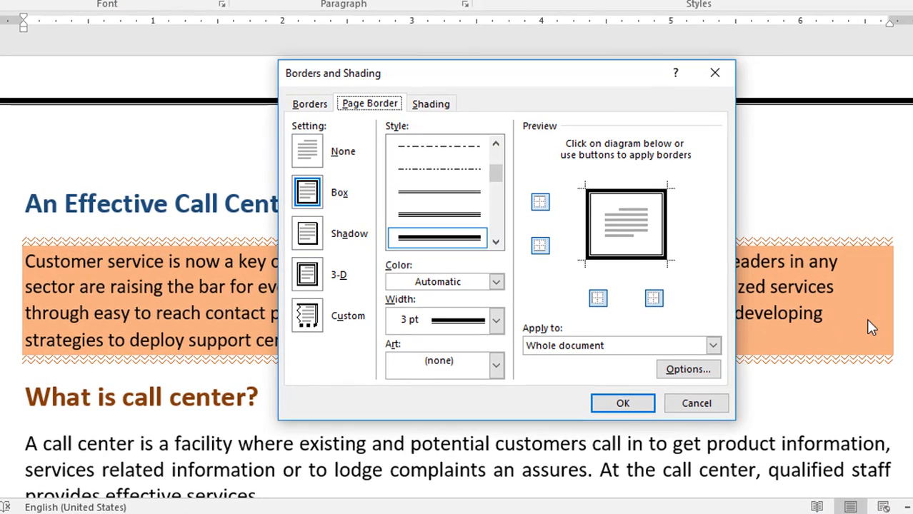
click(497, 365)
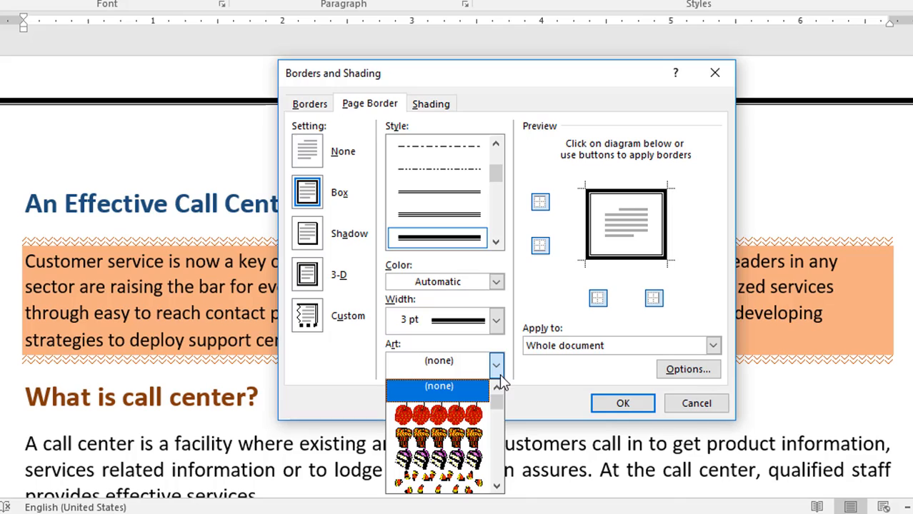
click(496, 487)
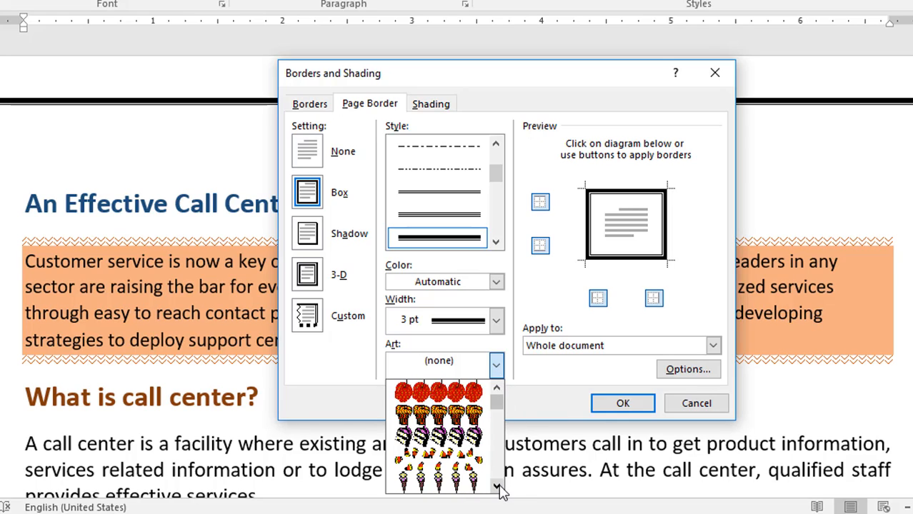
click(497, 486)
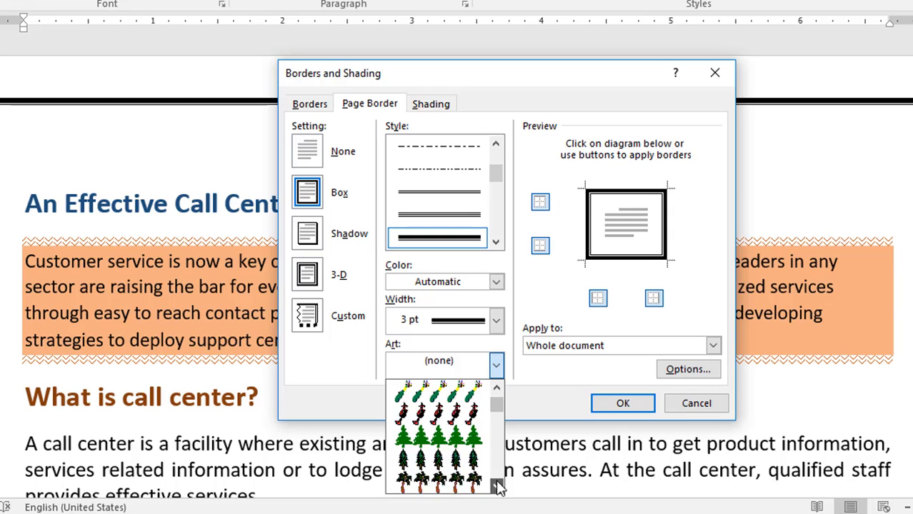
click(498, 487)
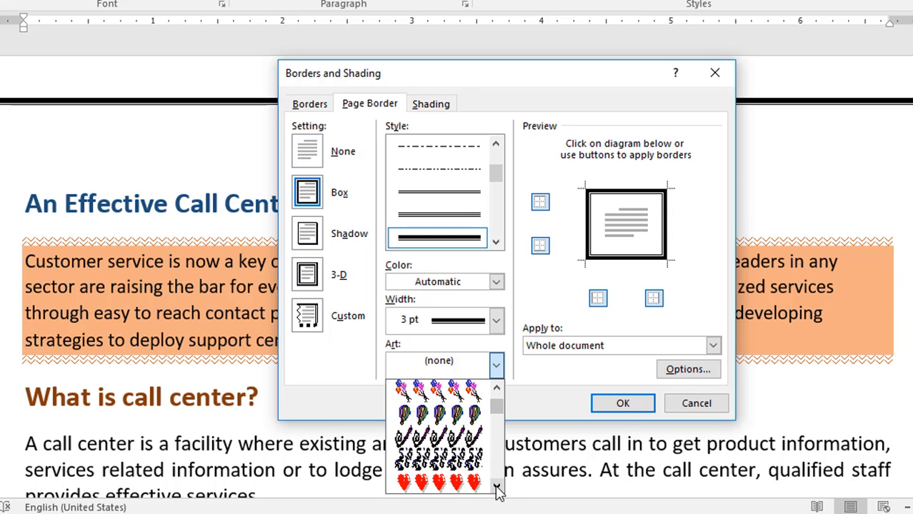
click(497, 486)
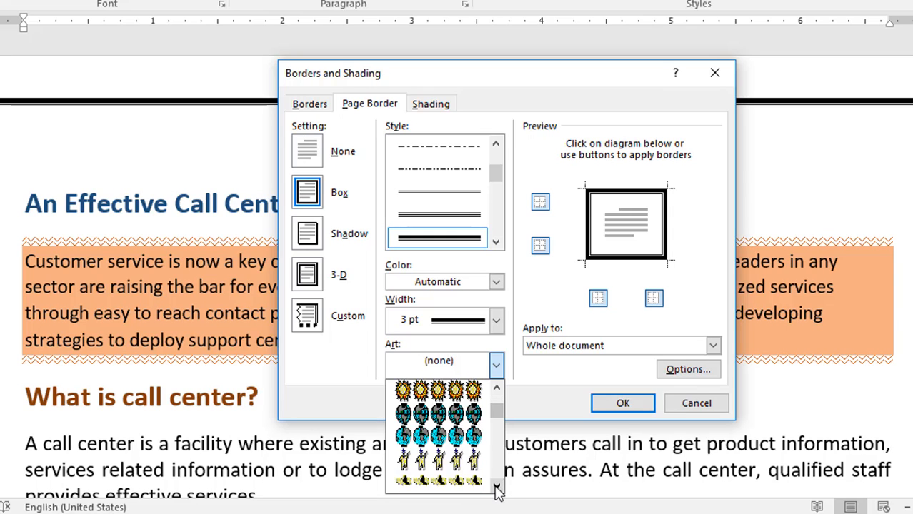
click(498, 487)
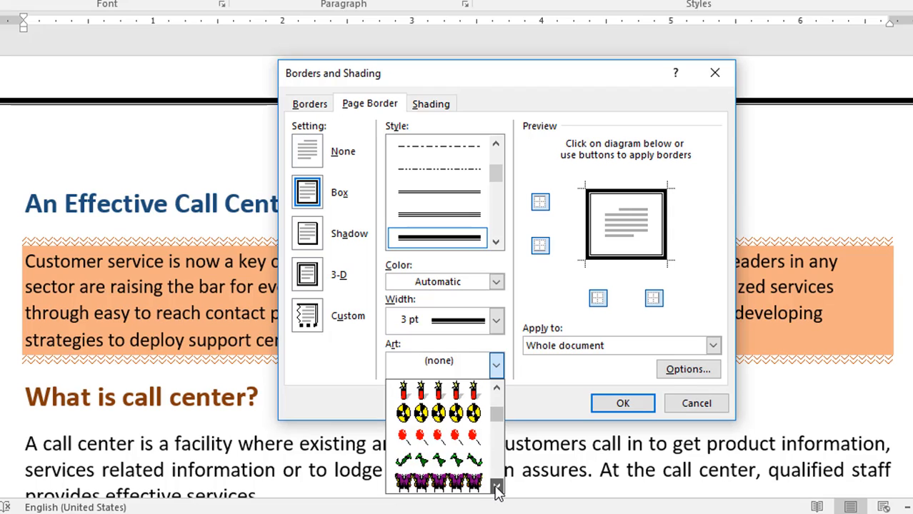
click(497, 486)
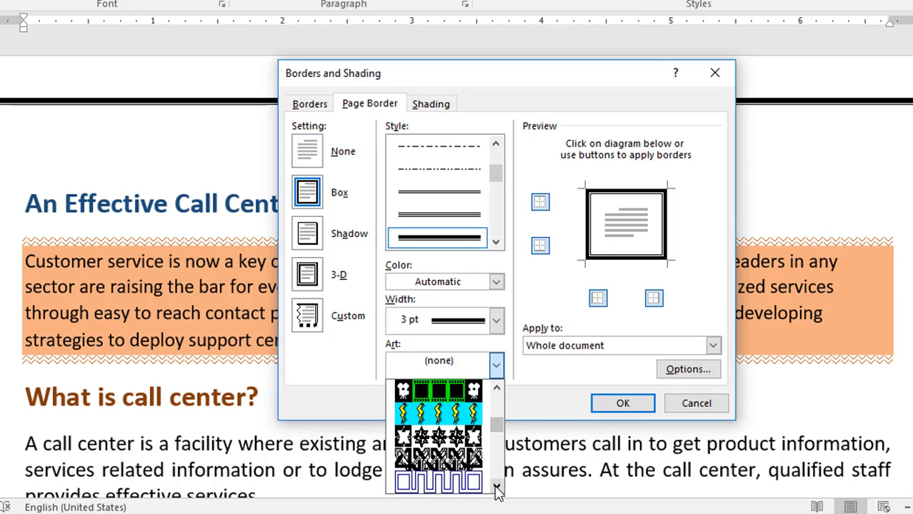
click(439, 458)
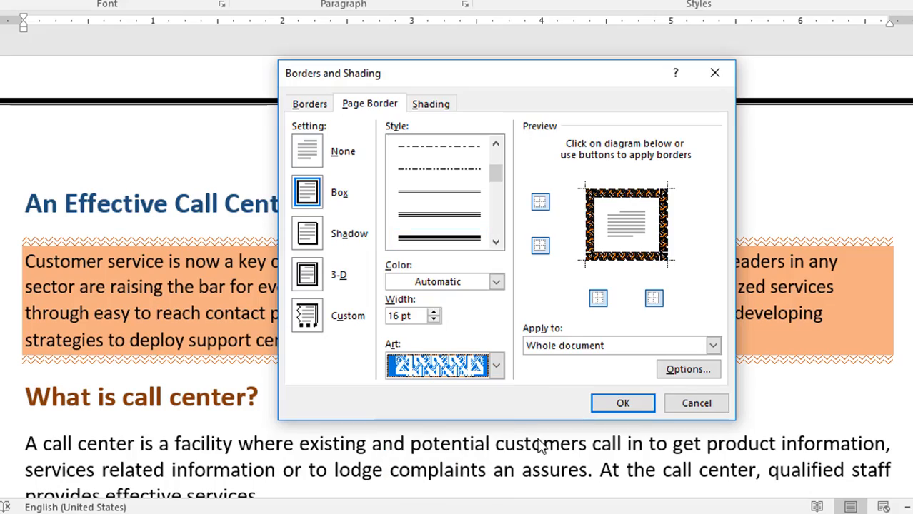
click(640, 407)
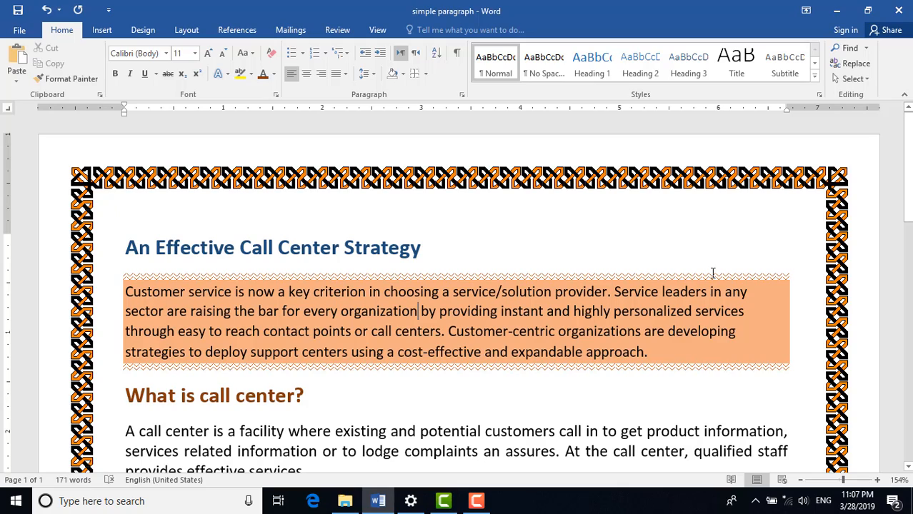
scroll(493, 291, down, 10)
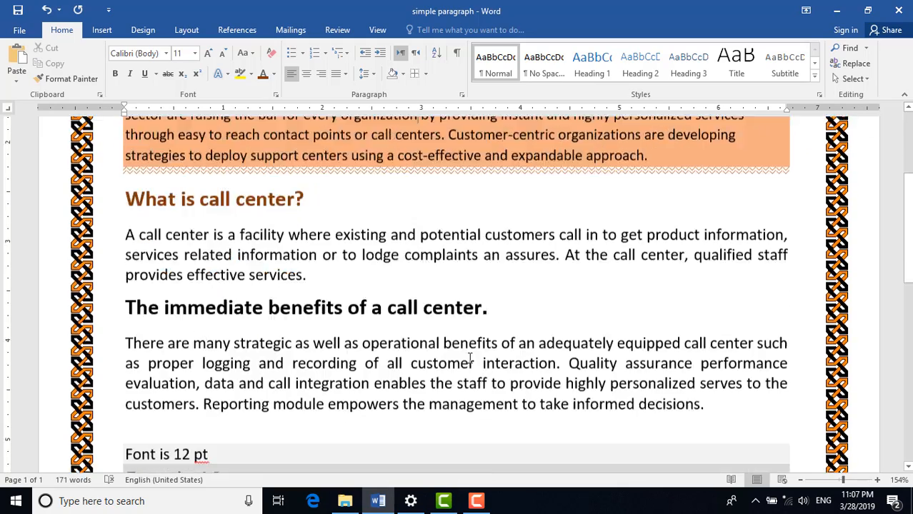
scroll(493, 291, down, 2)
scroll(493, 291, up, 12)
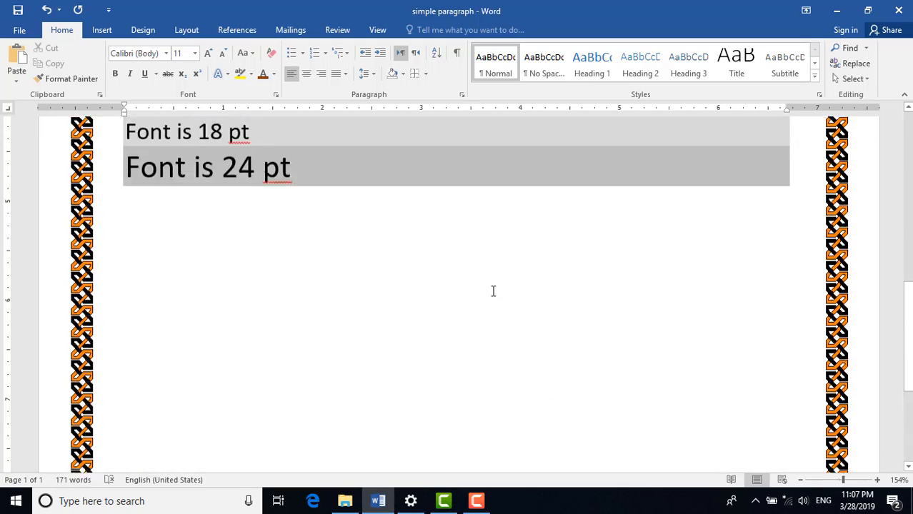
scroll(493, 290, up, 2)
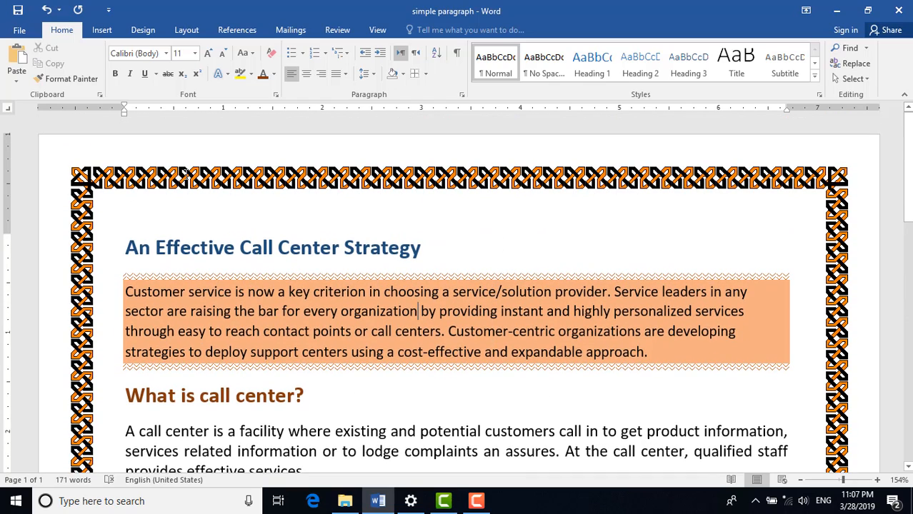